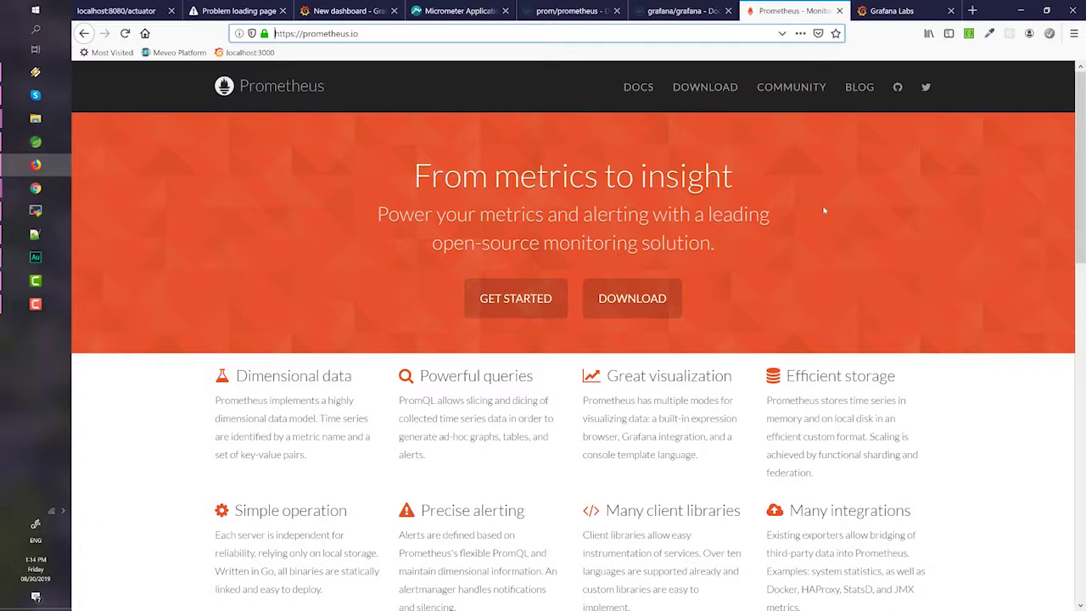
- Switch Firefox to the Grafana Labs home page tab
left_click(886, 9)
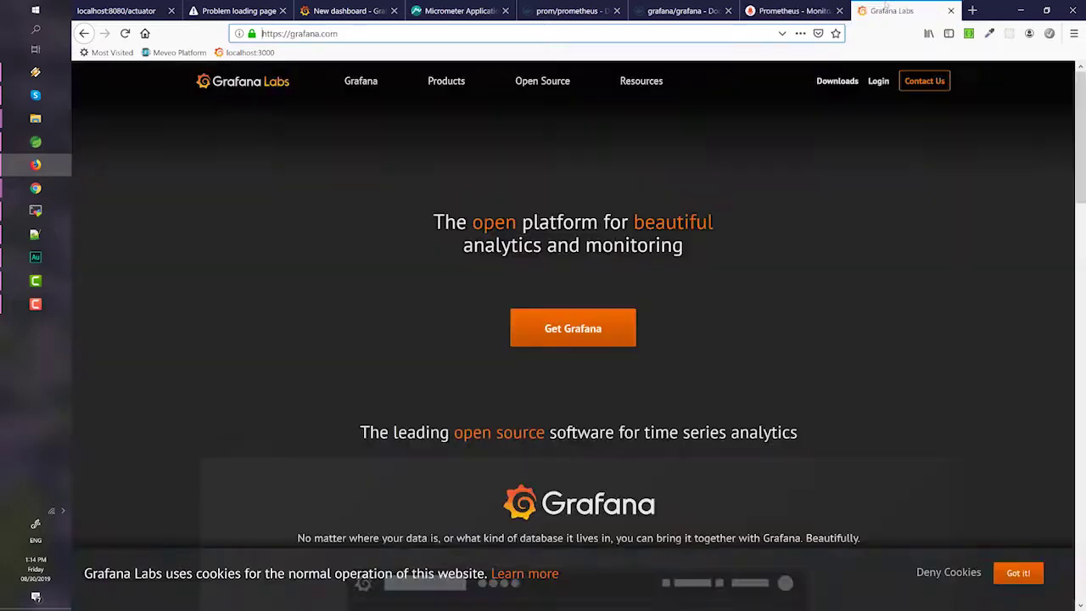
mouse_move(903, 150)
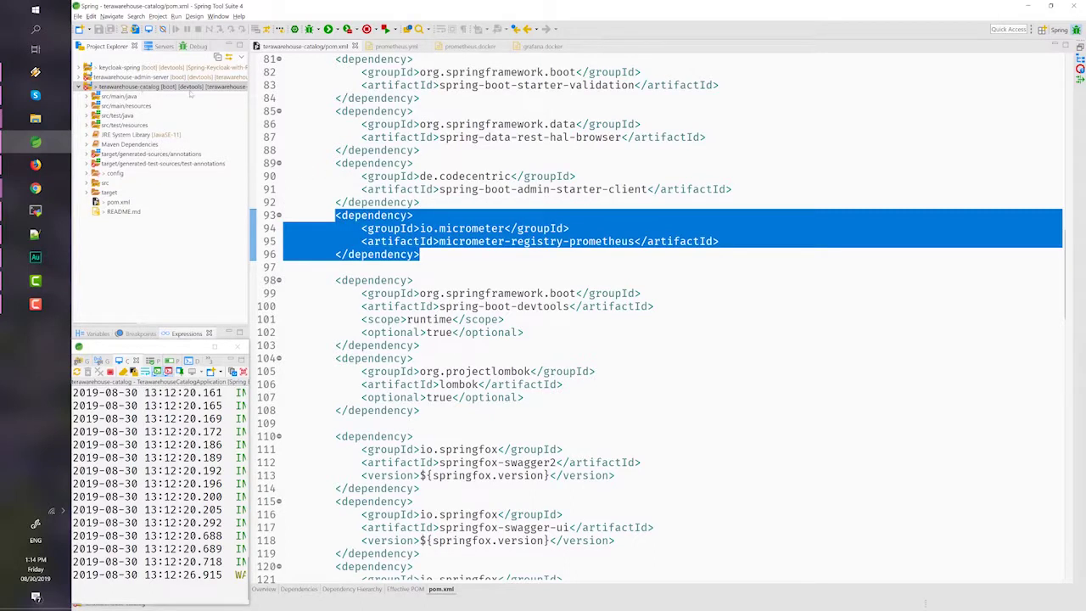
left_click(409, 228)
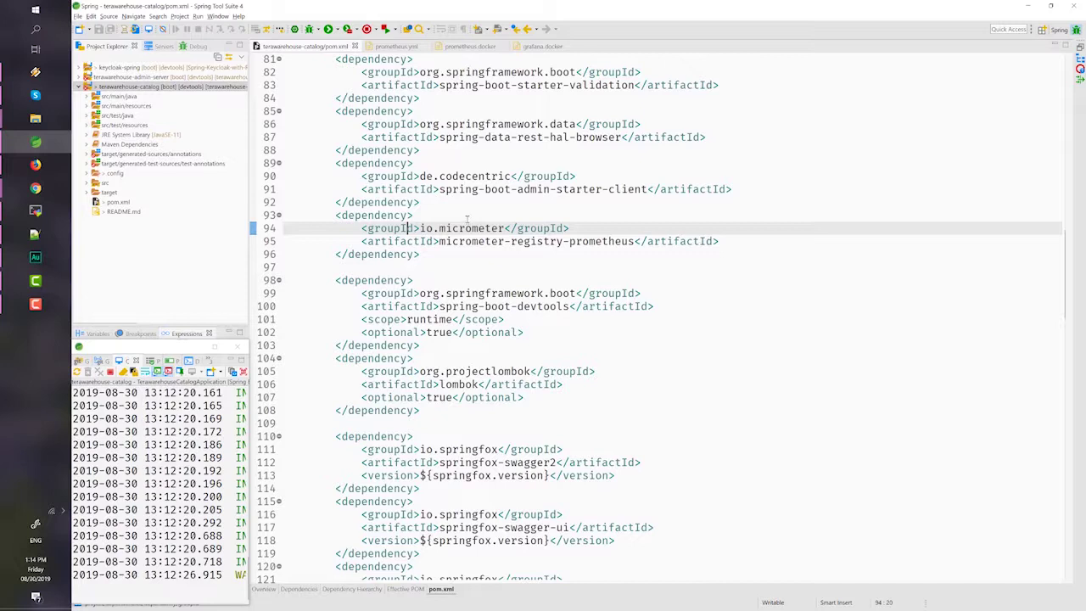
mouse_move(448, 228)
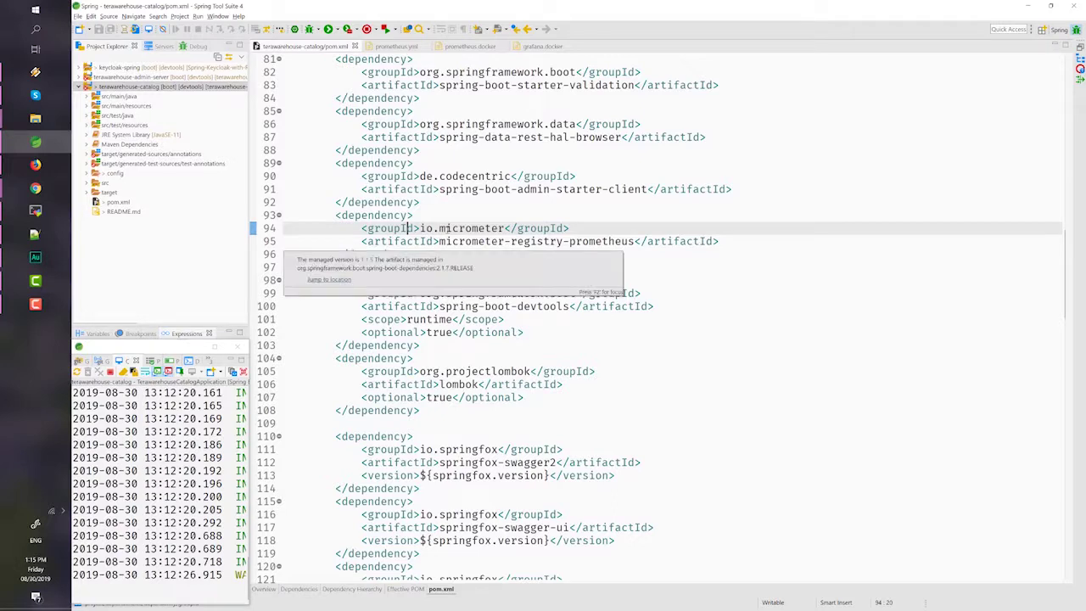
left_click_drag(336, 216, 452, 247)
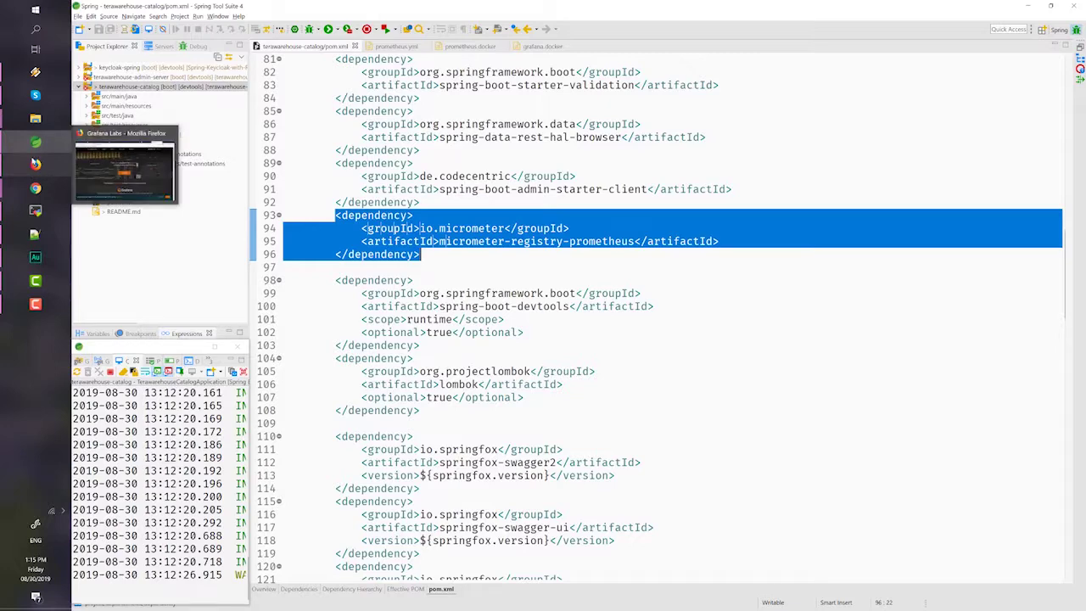
left_click(35, 163)
- Reload localhost:8080/actuator, filter its links for 'promethe' and scroll through the exported metrics
left_click(120, 11)
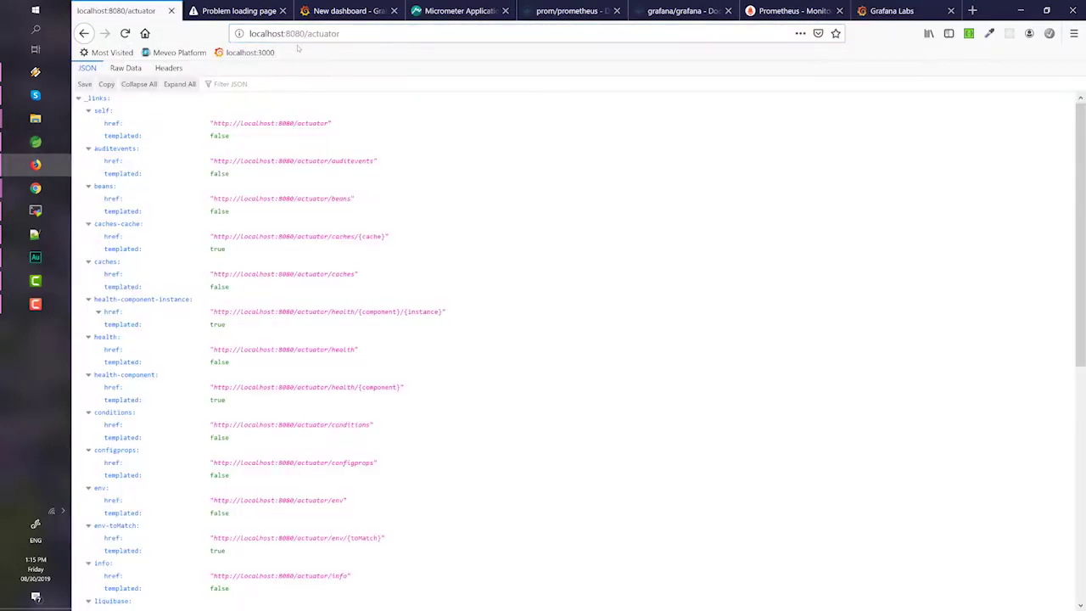
left_click(347, 34)
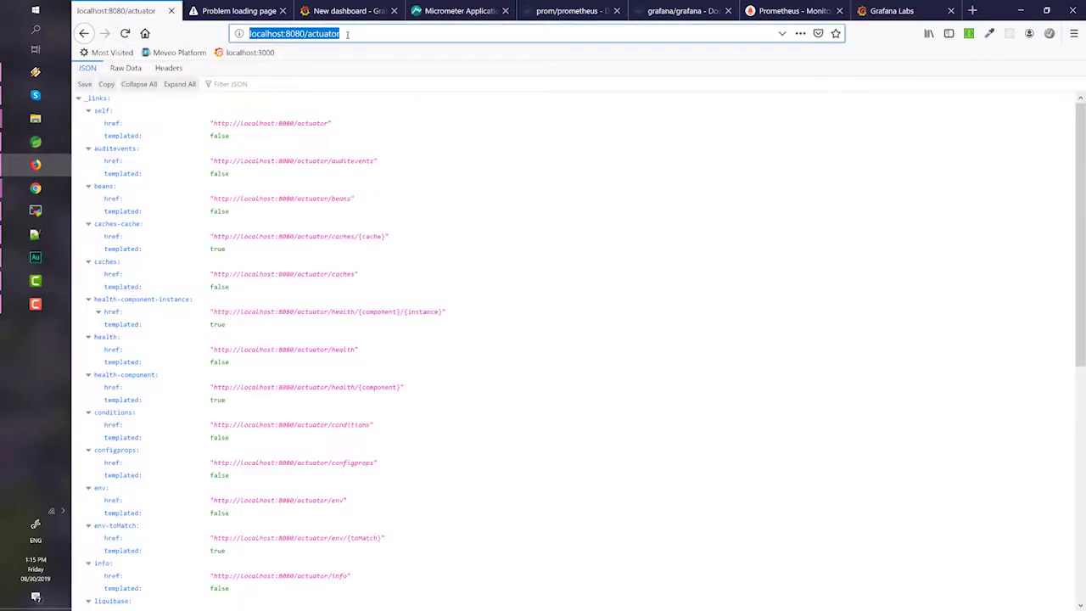
key("Return")
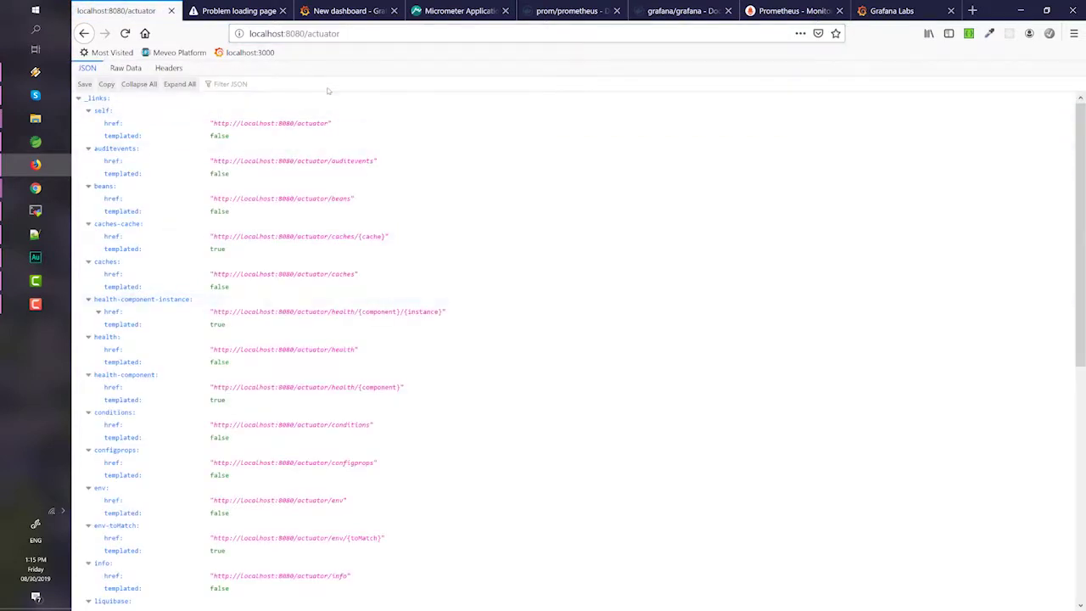
left_click(329, 85)
type("prometheus")
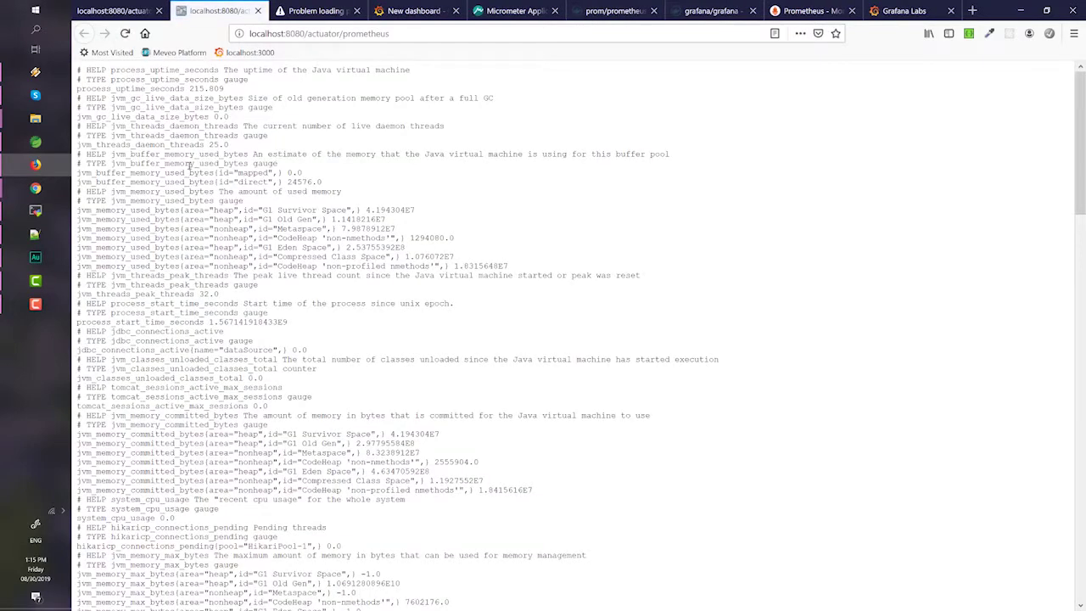
scroll(189, 168, "down", 15)
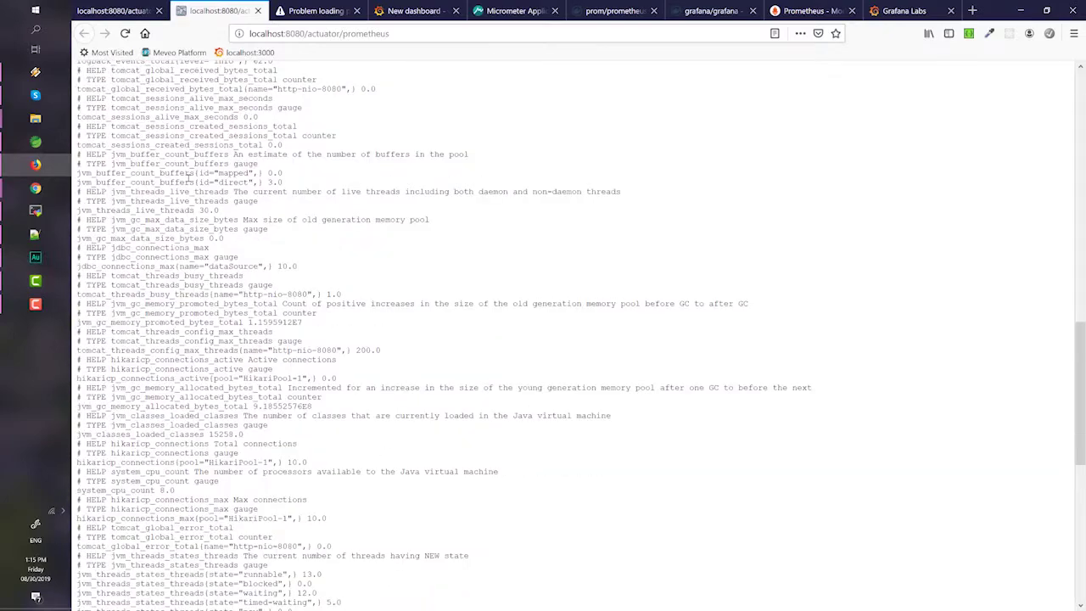
scroll(278, 245, "down", 10)
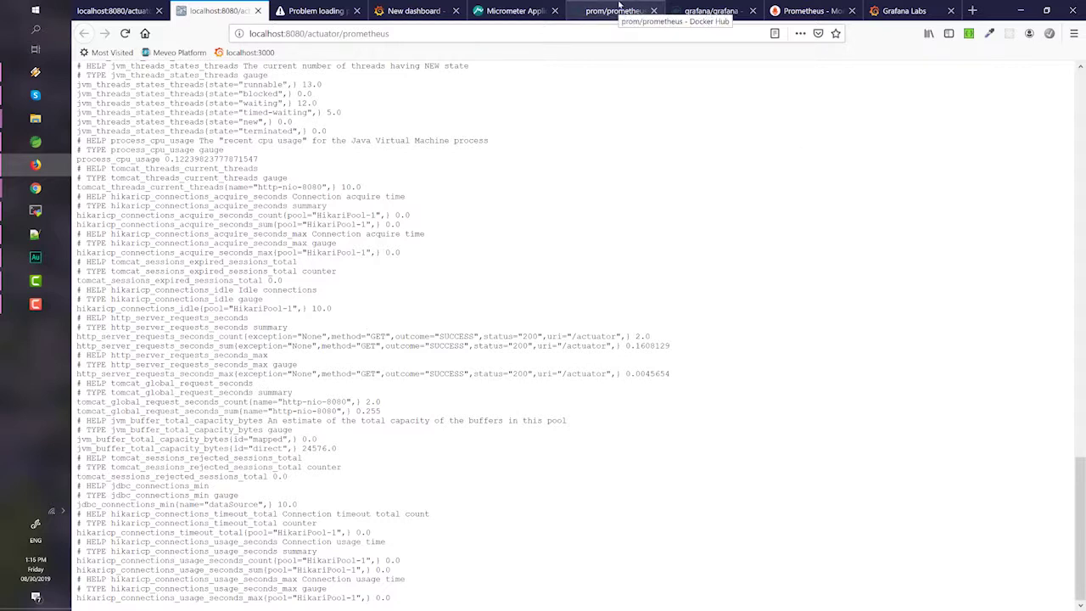
left_click(618, 11)
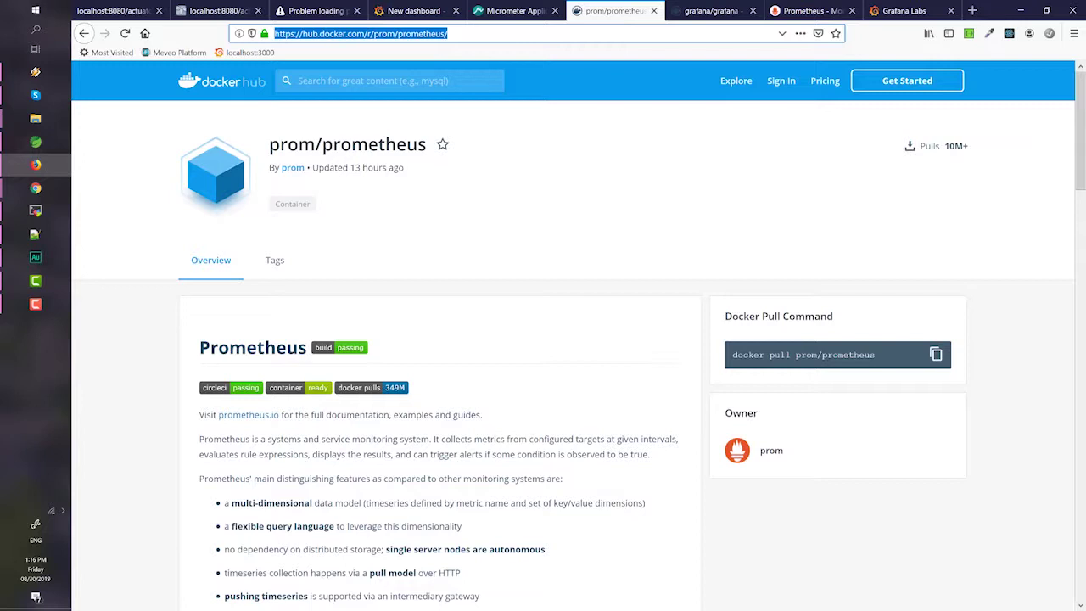
- Paste the GitHub example prometheus.yml address into a new Firefox tab
key("alt+Tab")
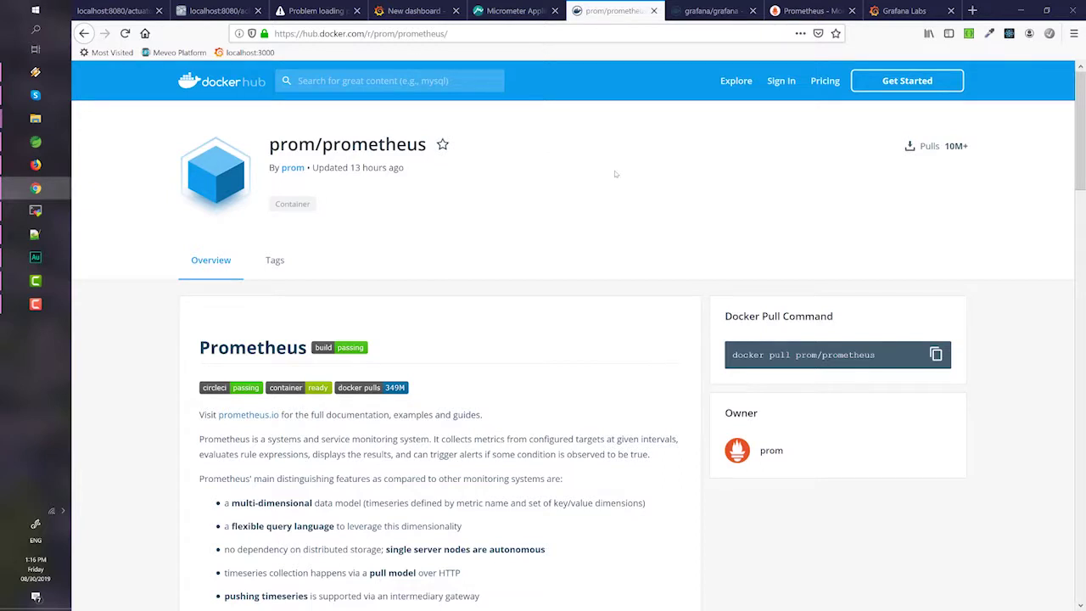
key("alt+Tab")
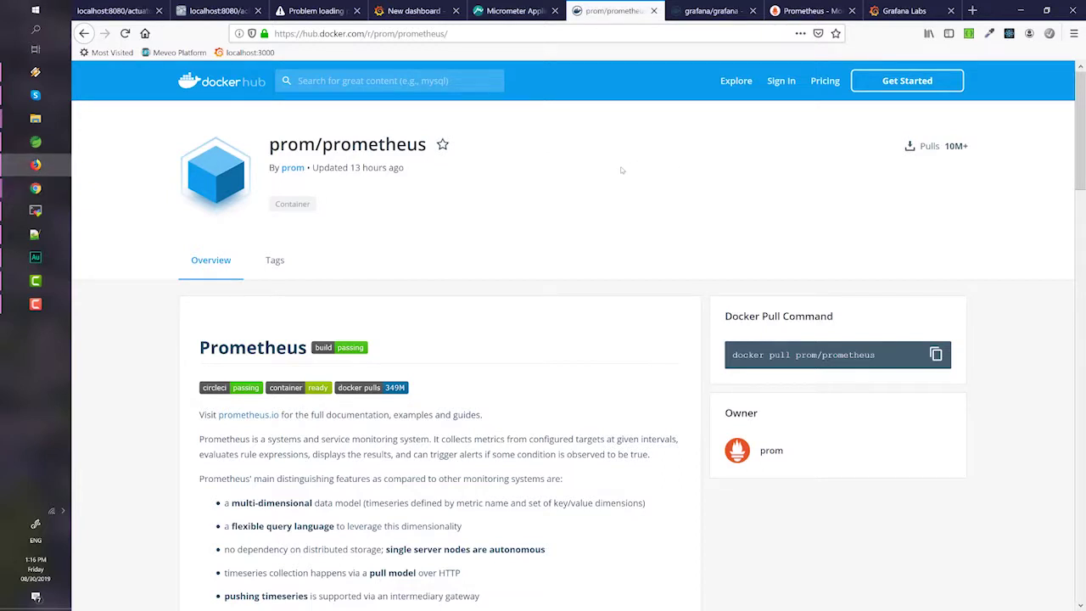
key("ctrl+t")
type("https://github.com/prometheus/prometheus/blob/master/documentation/examples/prometheus.yml")
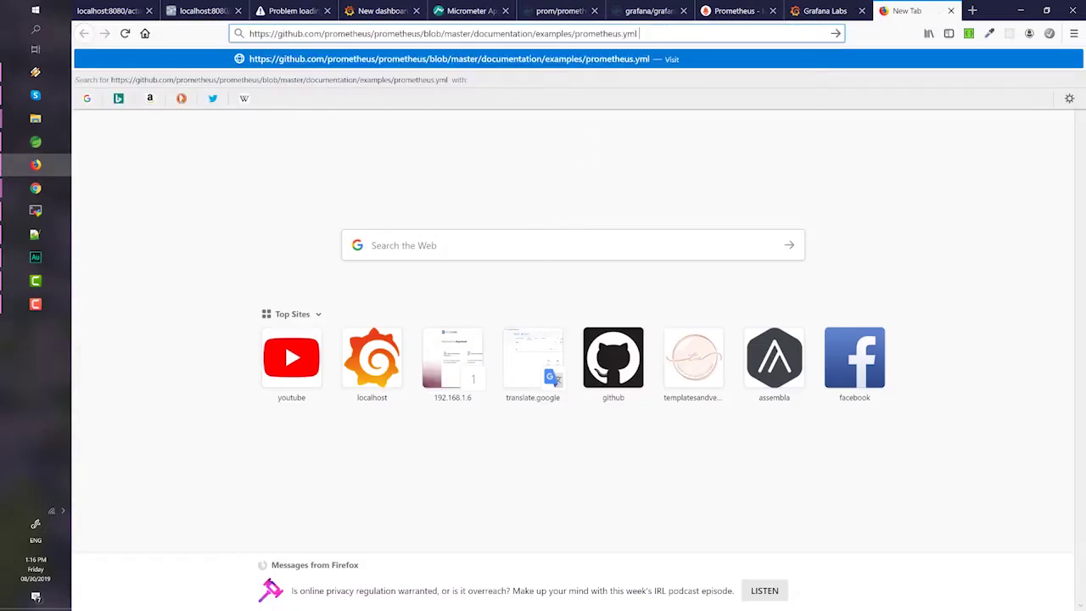
key("alt+Tab")
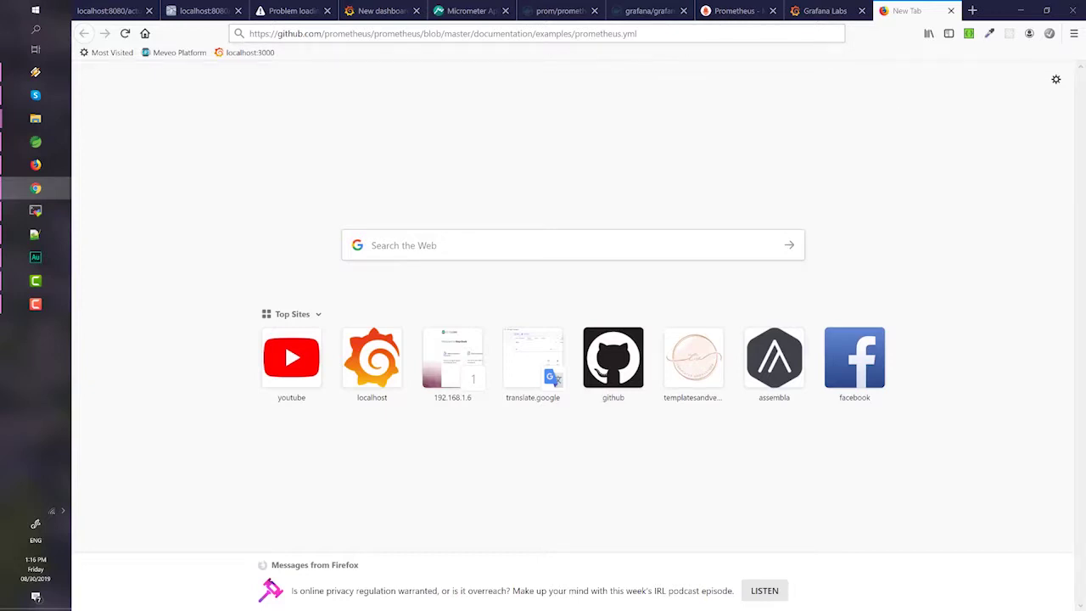
- Review prometheus.yml's global, alerting and spring-actuator scrape job sections and its 9090 port
left_click(35, 141)
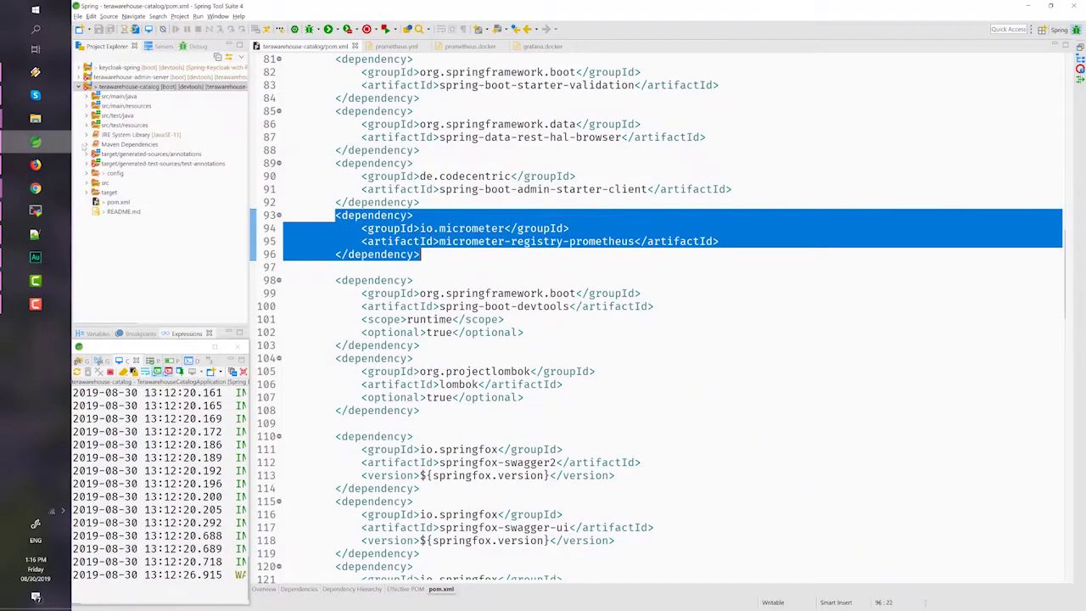
left_click(394, 47)
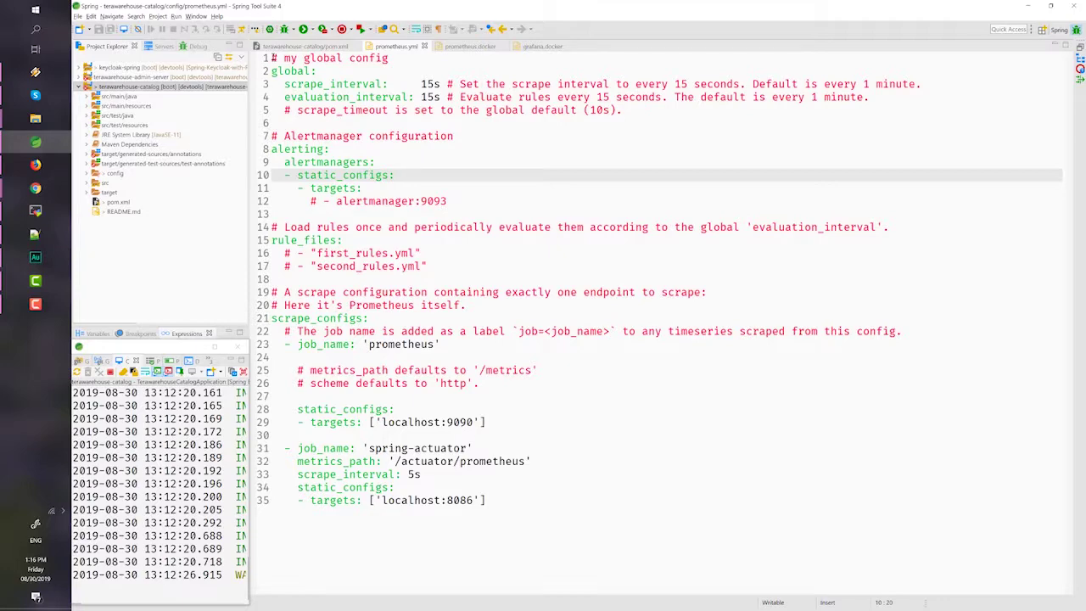
left_click_drag(272, 58, 486, 422)
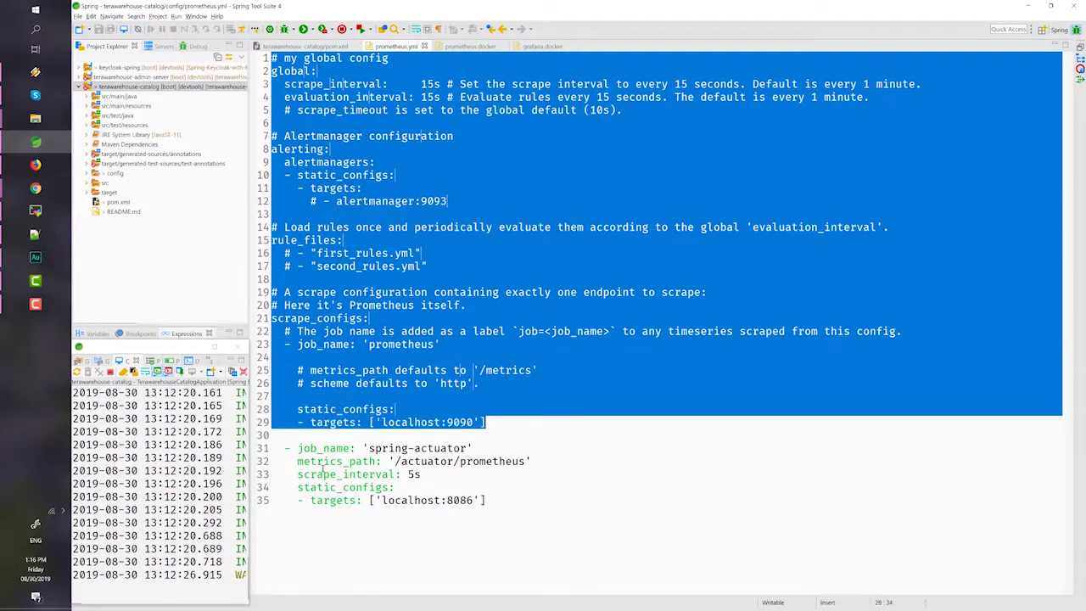
left_click_drag(275, 448, 535, 500)
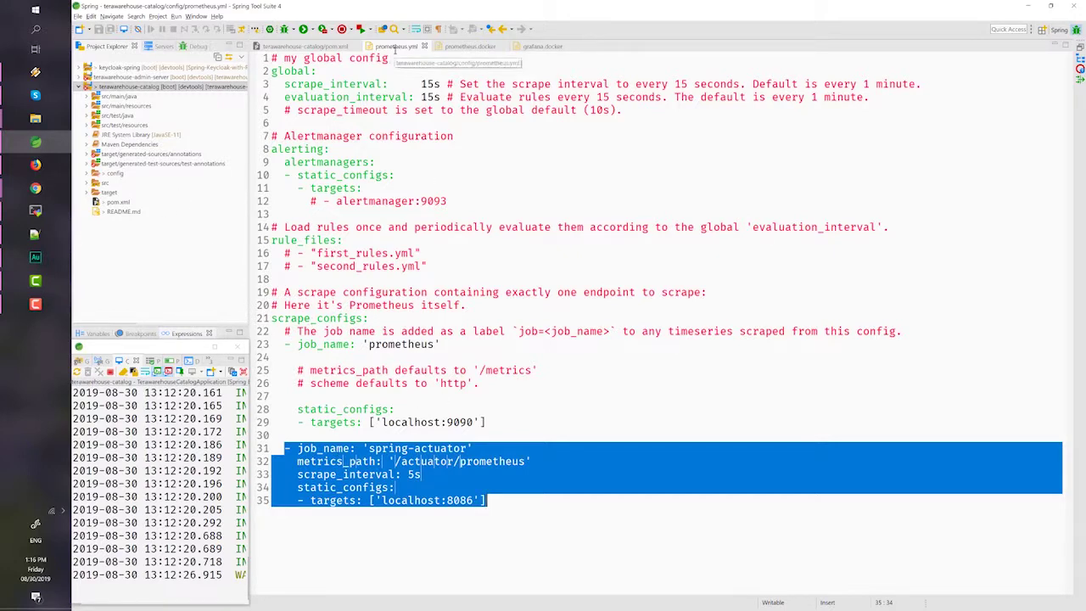
double_click(115, 175)
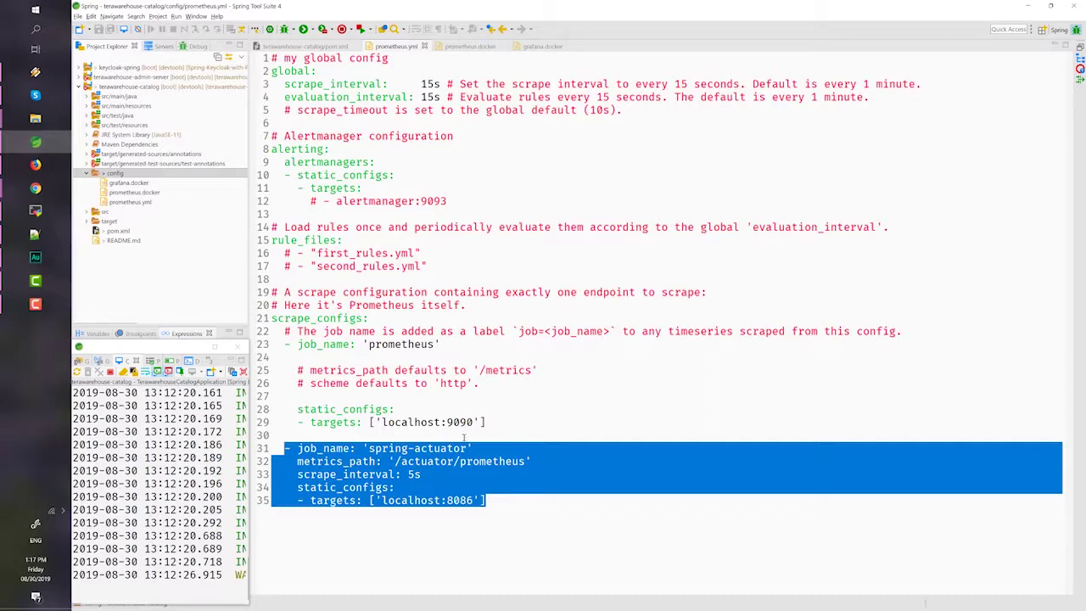
double_click(462, 422)
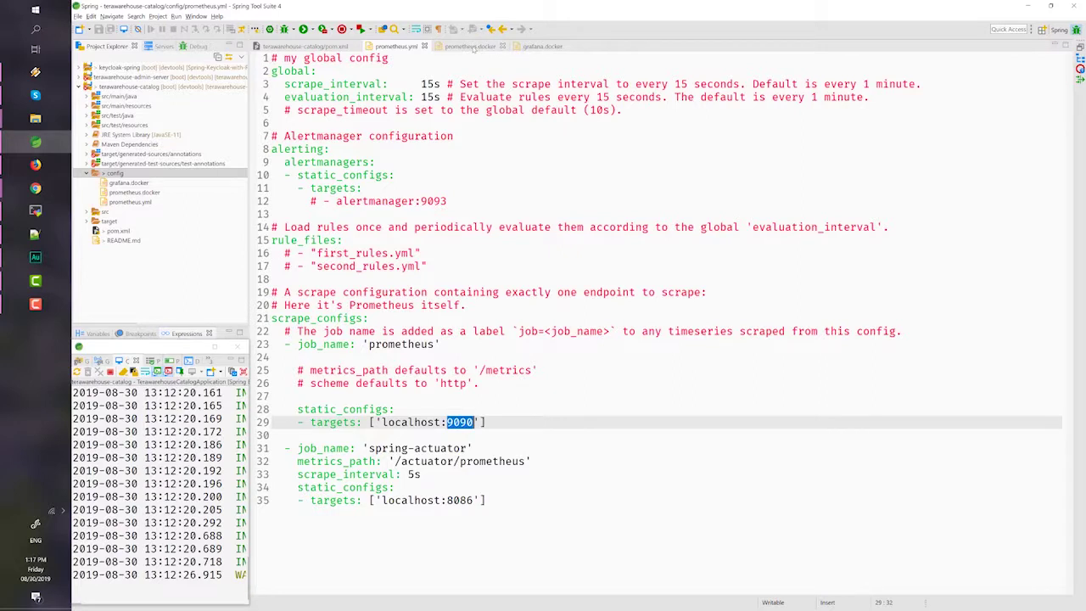
- Select the whole docker run command in prometheus.docker for copying
left_click(467, 47)
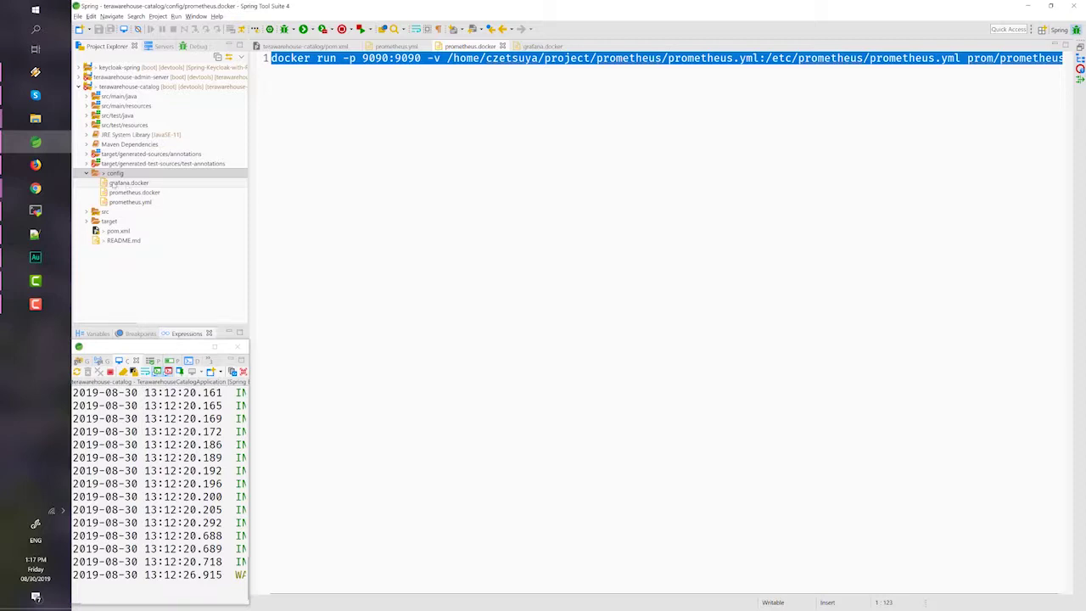
left_click(448, 141)
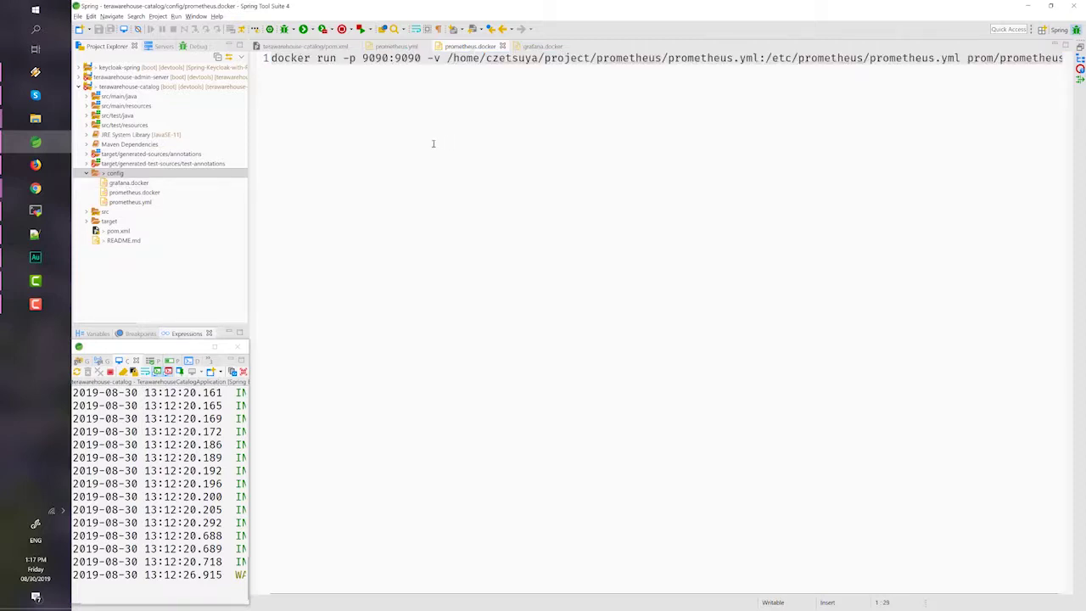
key("ctrl+a")
key("ctrl+c")
left_click(35, 211)
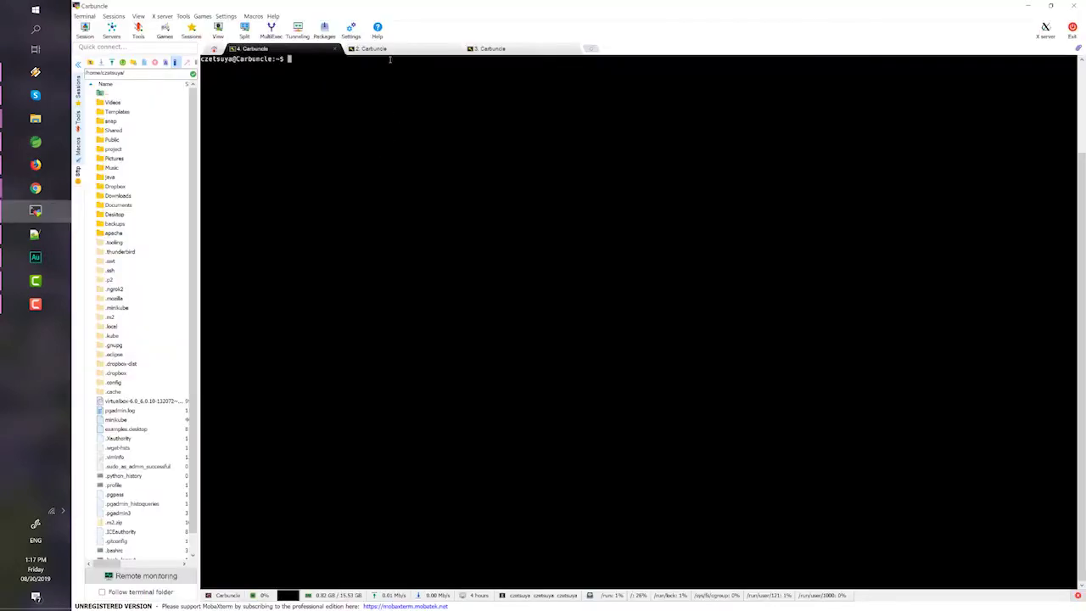
- In the 2. Carbuncle session, cancel the first pasted command and list the directory with ls
left_click(370, 48)
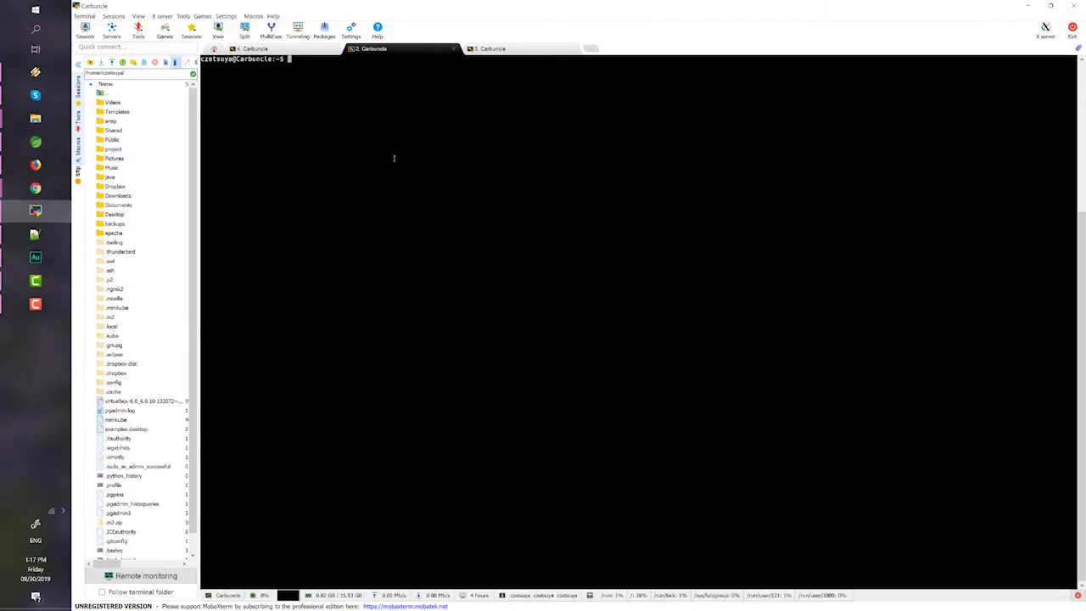
right_click(376, 112)
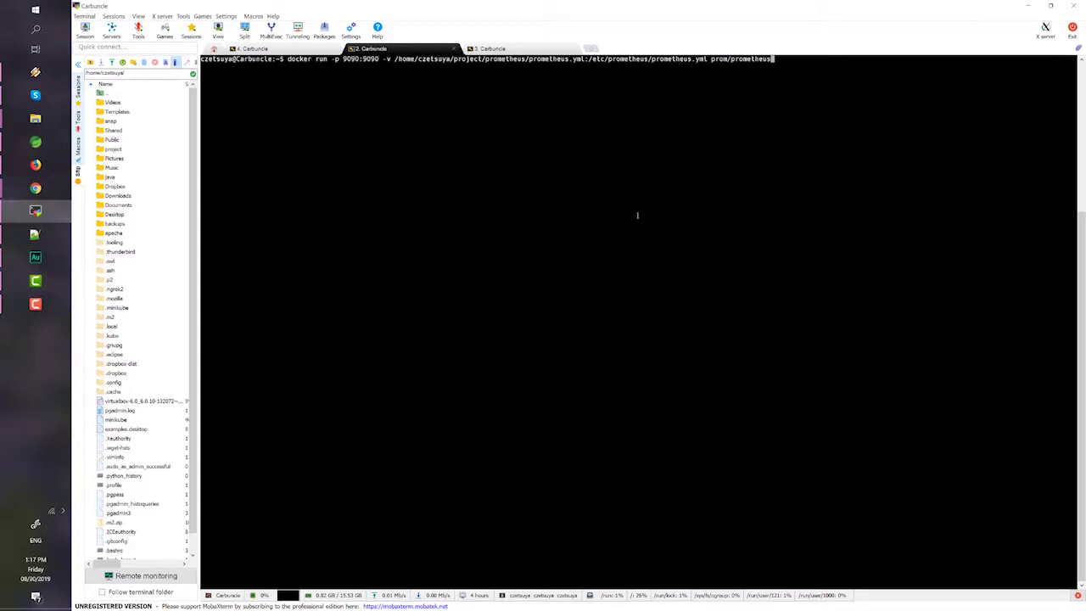
key("ctrl+c")
key("ctrl+c")
type("ls")
key("Return")
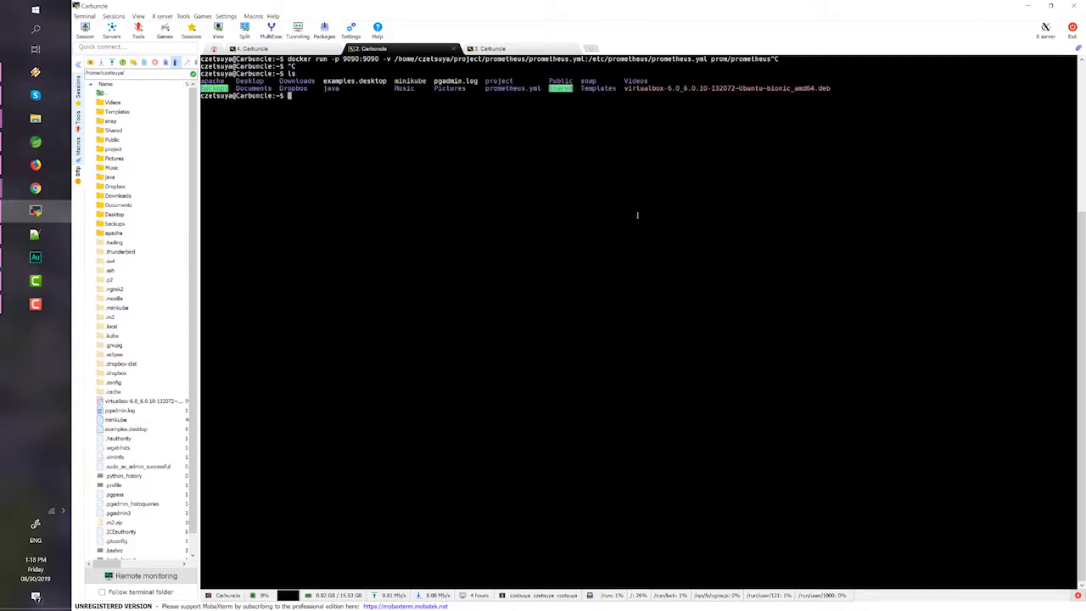
type("cd pro")
key("BackSpace")
key("BackSpace")
key("BackSpace")
key("BackSpace")
key("BackSpace")
key("BackSpace")
- Run the pasted docker run -p 9090:9090 prom/prometheus command until the server is ready
right_click(465, 168)
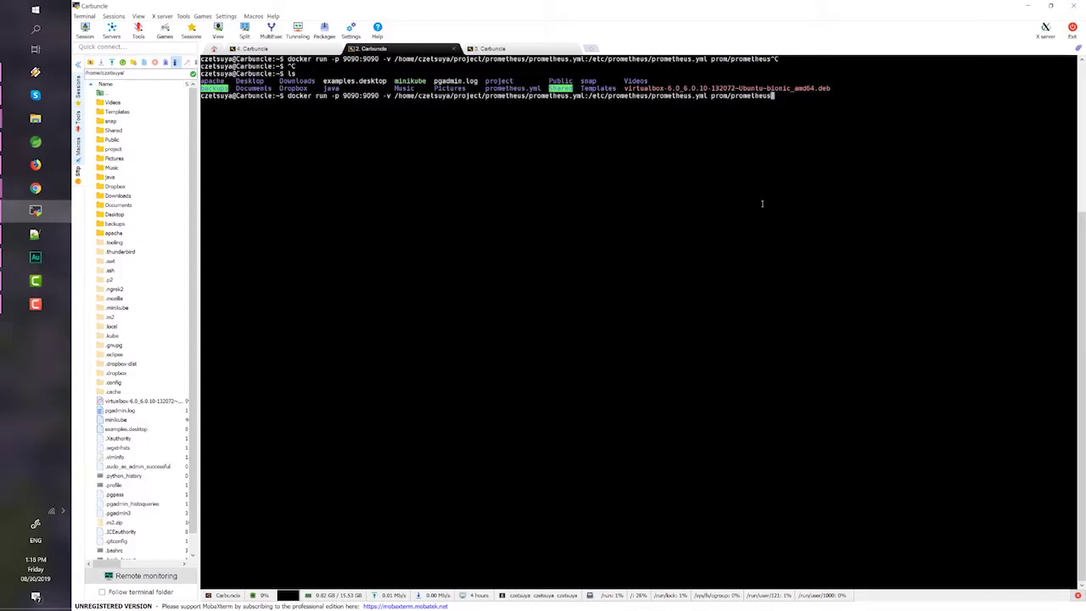
key("Return")
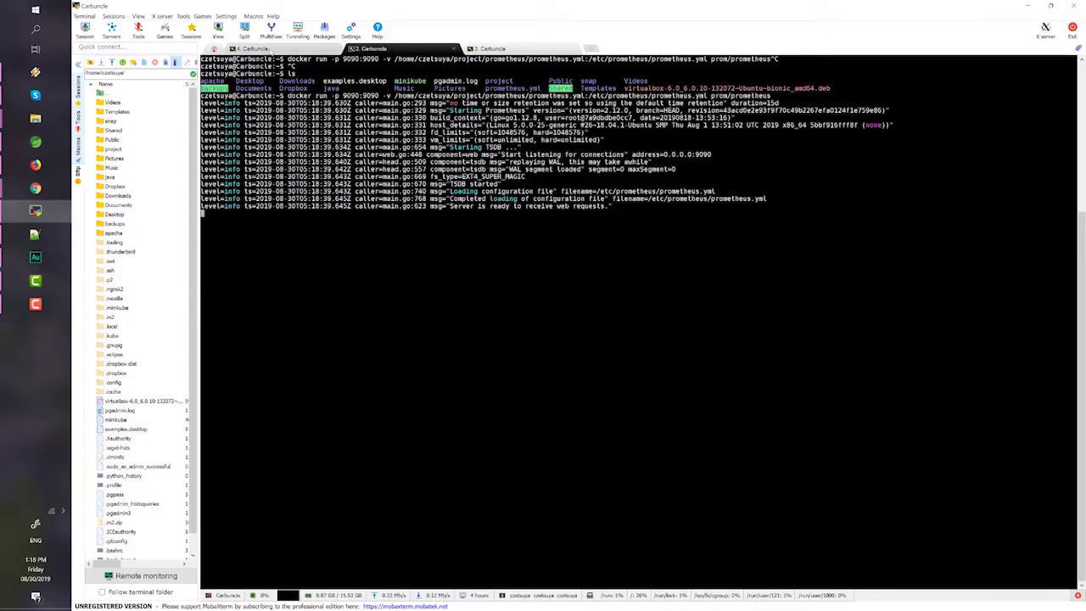
left_click(254, 48)
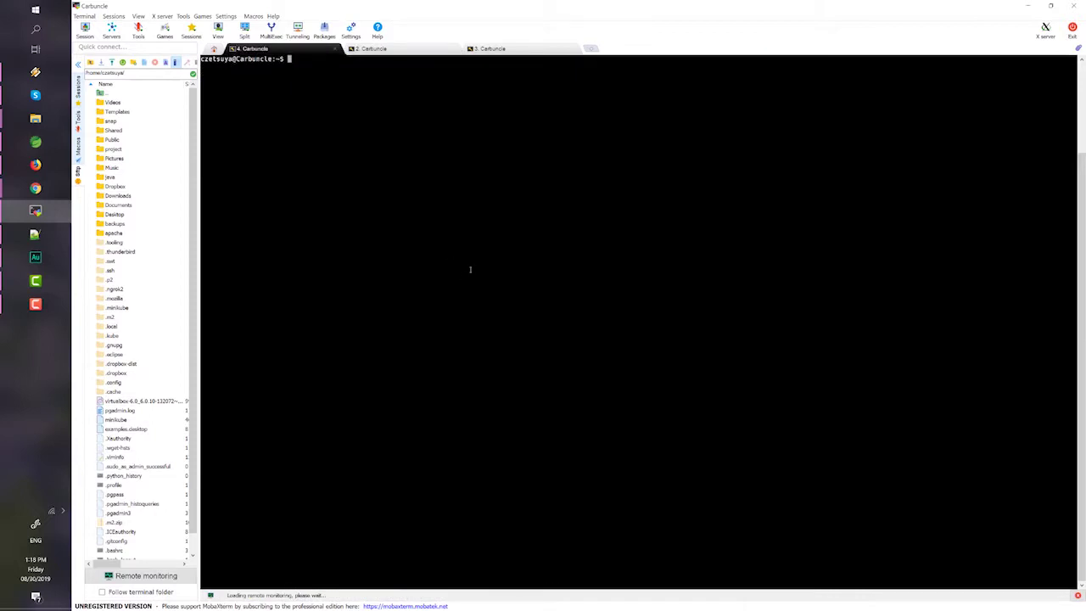
- Run docker images to list the local grafana/grafana and prom/prometheus images
type("docker ")
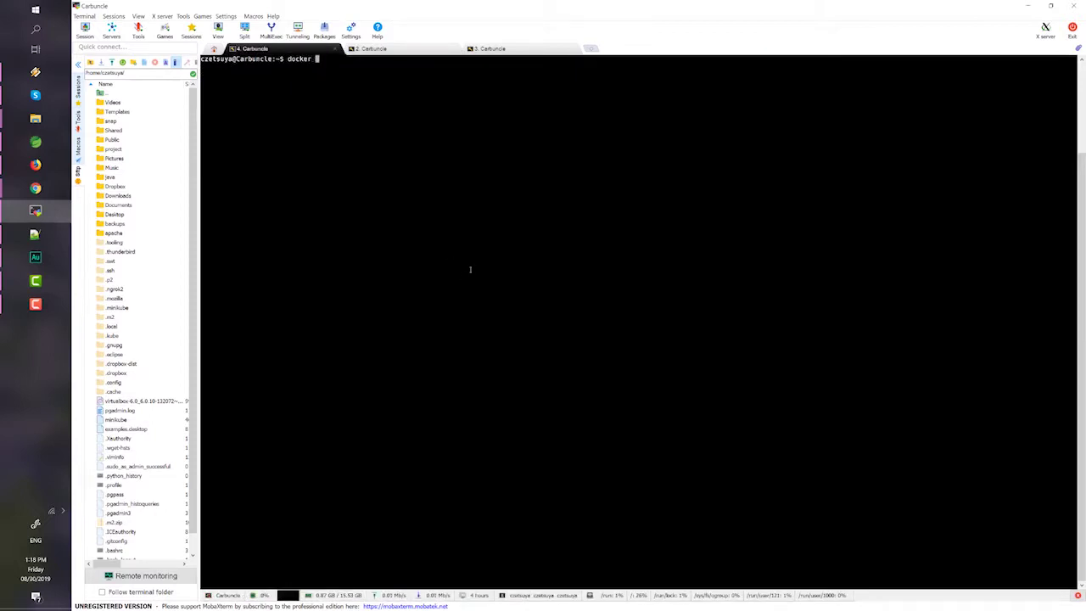
type("images")
key("Return")
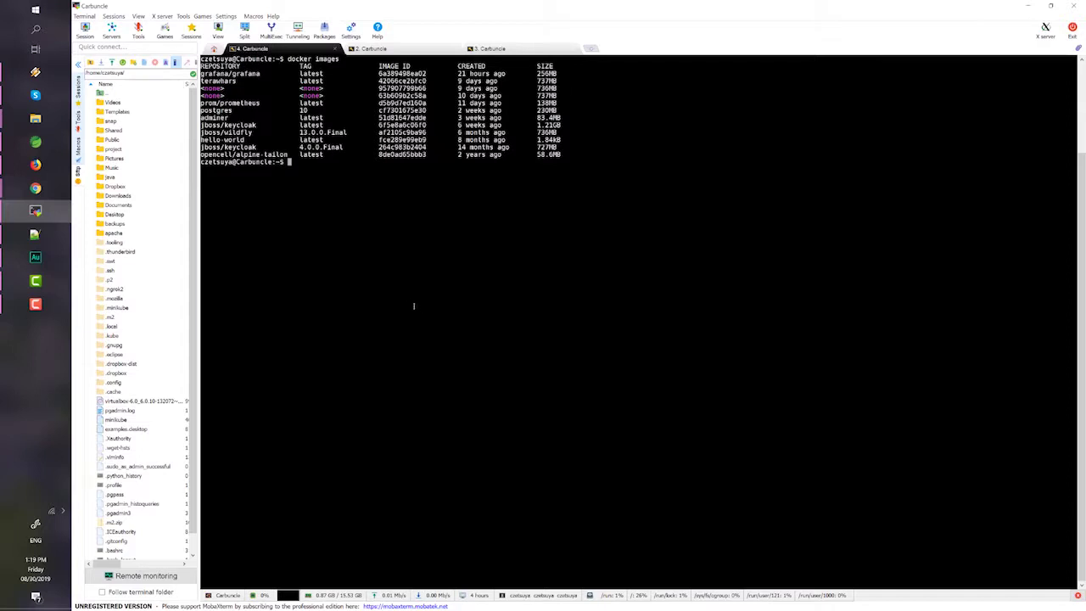
left_click(35, 165)
left_click(127, 7)
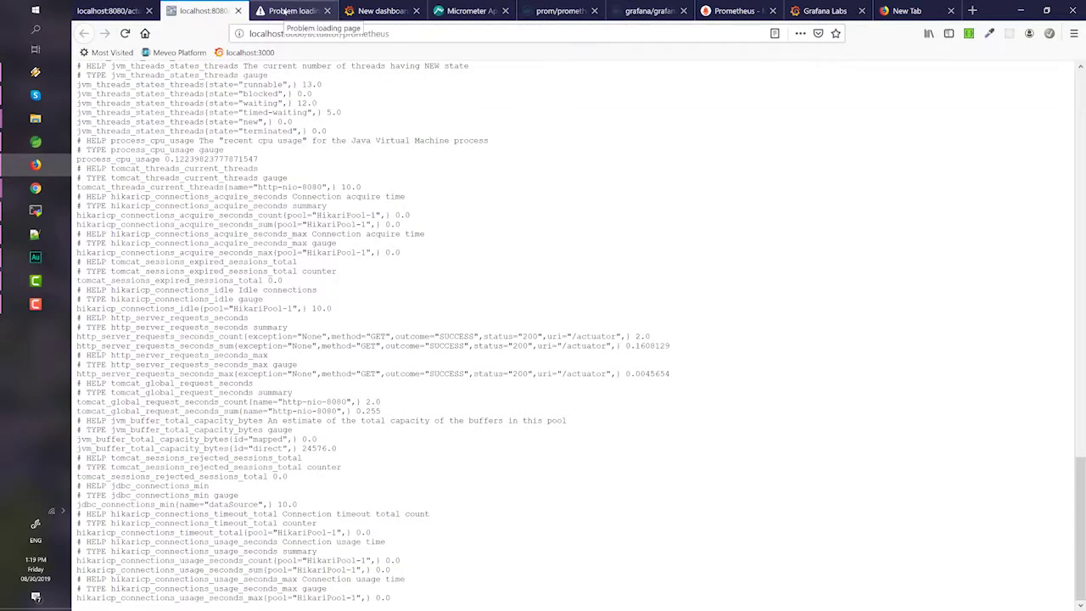
- Reload the Prometheus server page at 192.168.1.6:9090
left_click(283, 10)
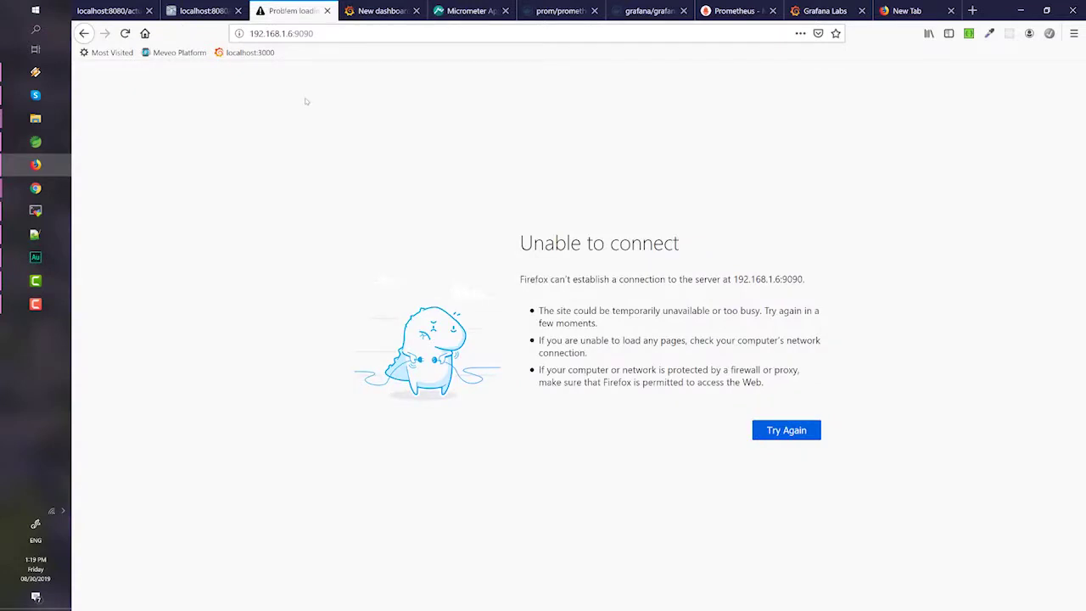
left_click(293, 33)
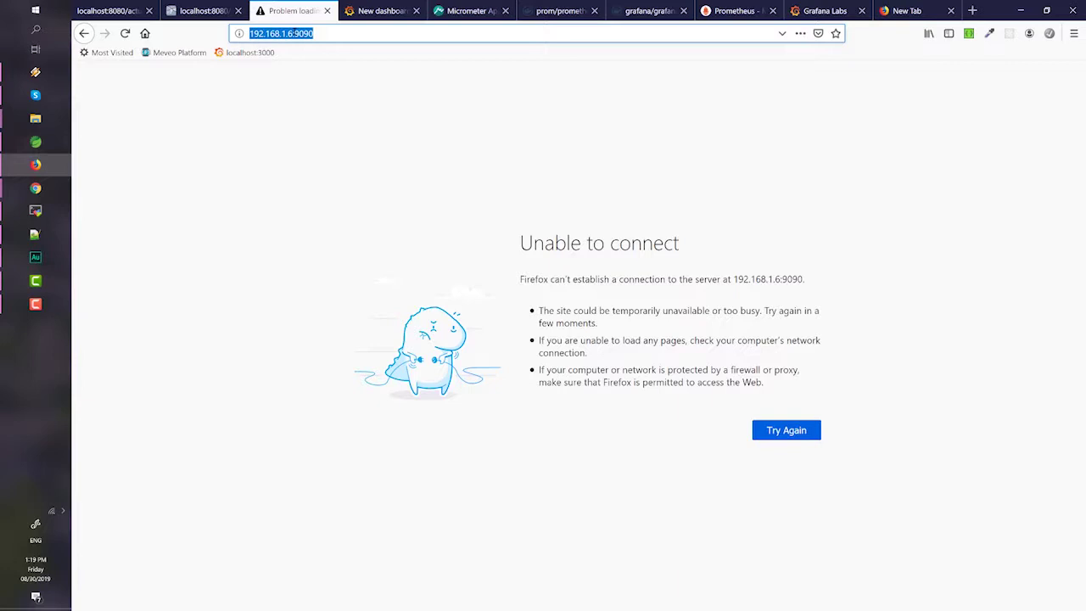
key("Return")
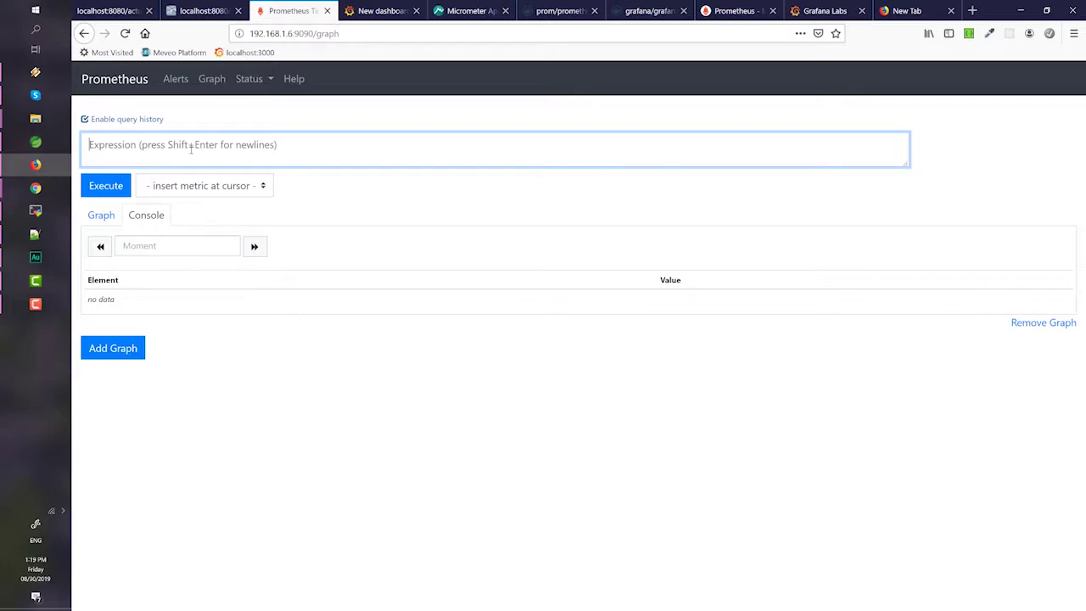
- Execute the http_server_requests_seconds_count query and show it as a graph
type("http")
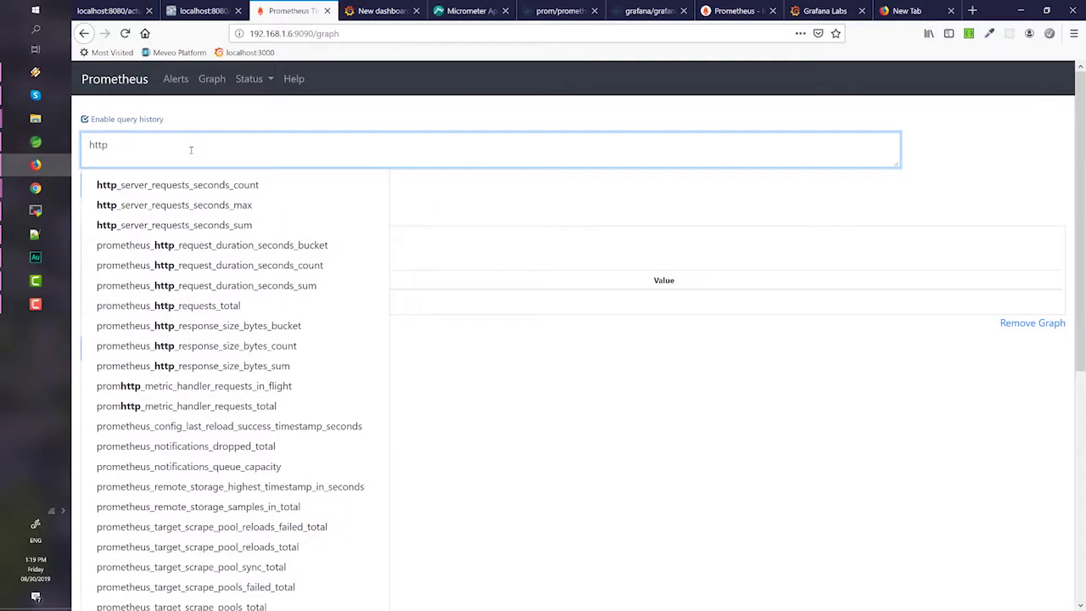
left_click(208, 194)
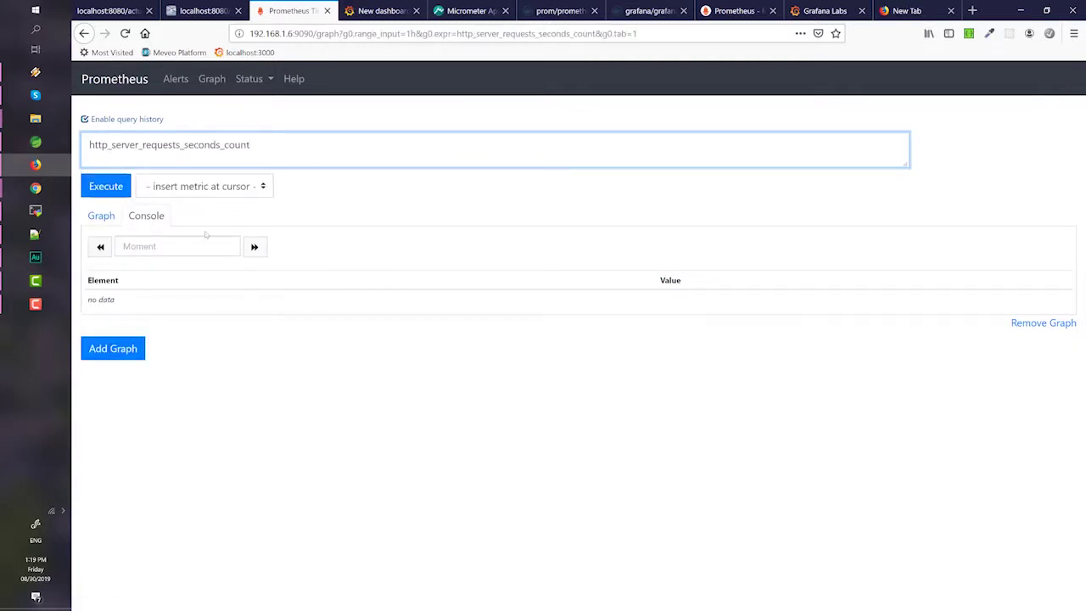
left_click(108, 190)
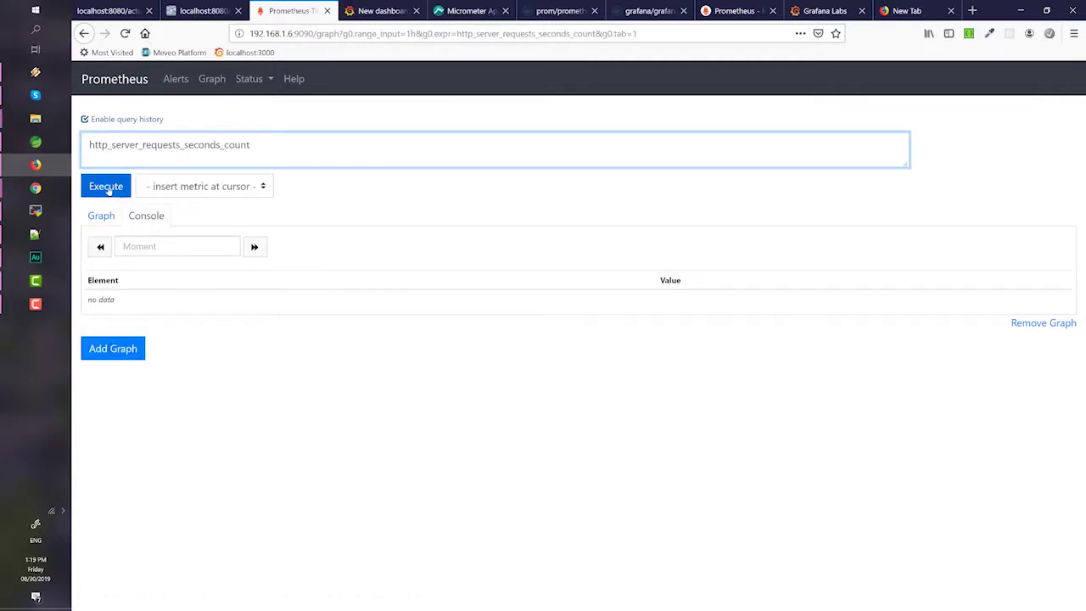
left_click(108, 190)
left_click(101, 216)
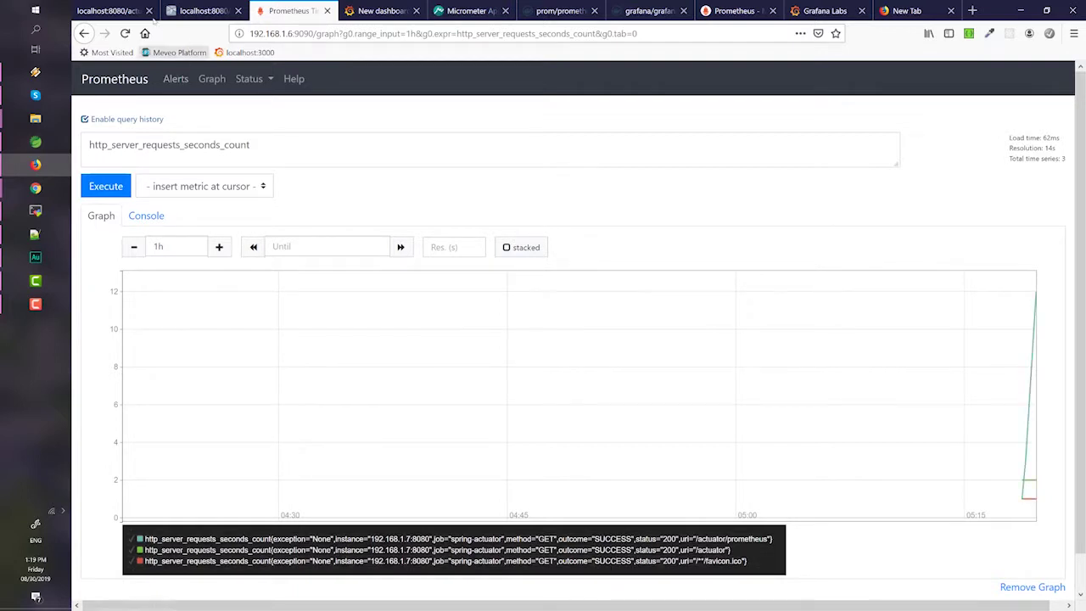
- Load the HAL Browser by changing the address to localhost:8080/api
left_click(106, 10)
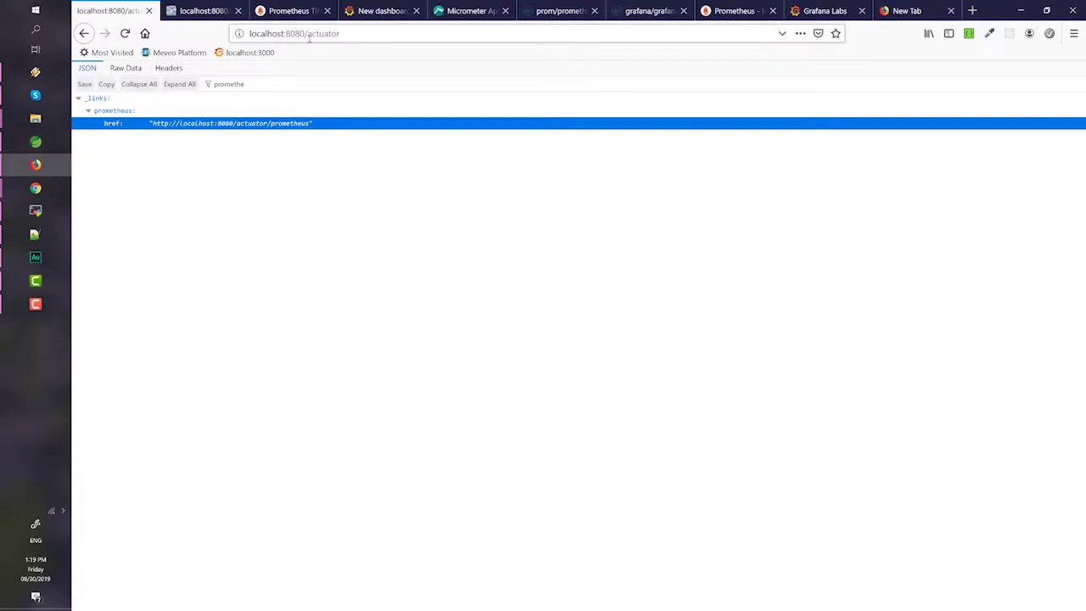
double_click(385, 33)
type("api")
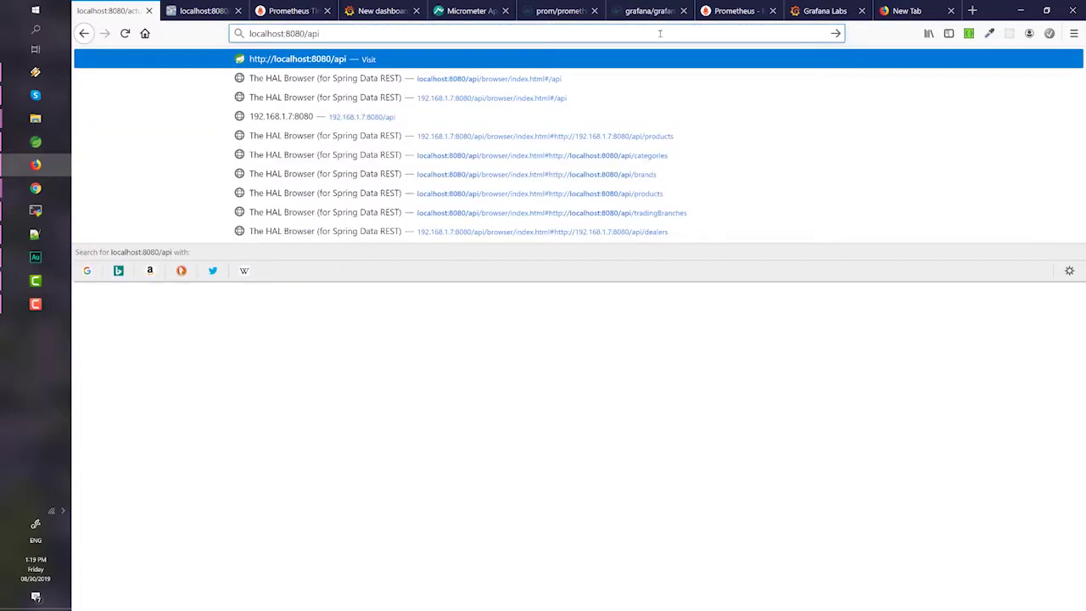
key("Return")
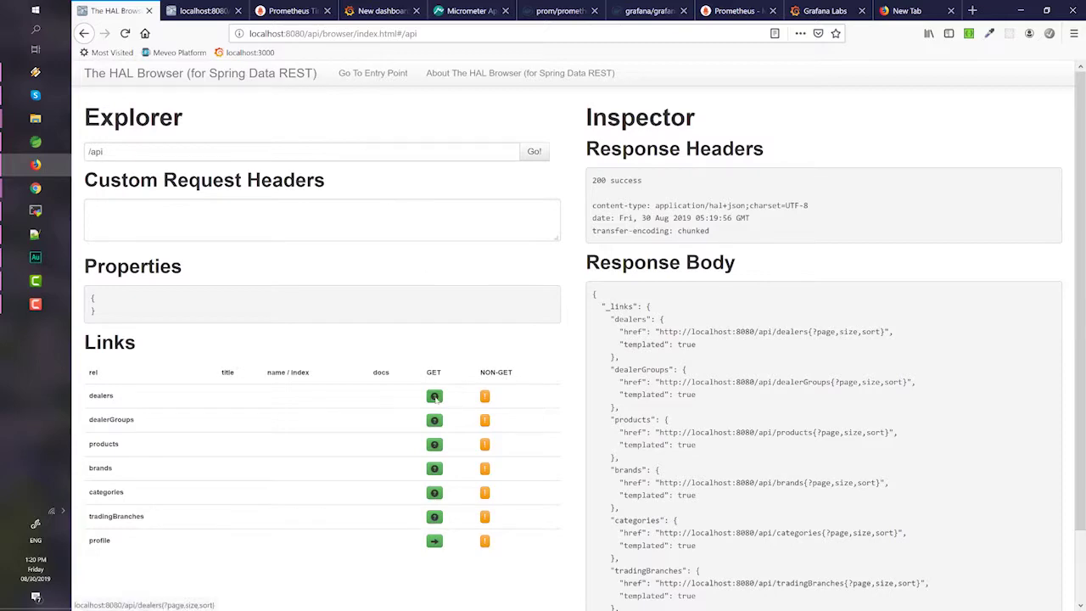
- Send GET requests to the dealers and categories endpoints via Follow URI
left_click(434, 396)
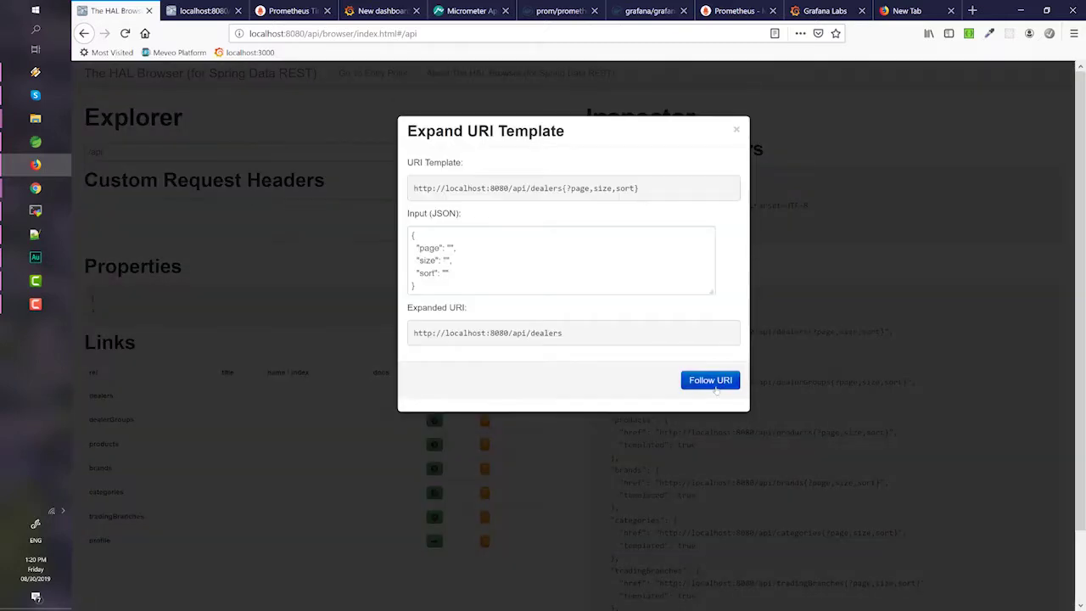
left_click(710, 380)
left_click(84, 34)
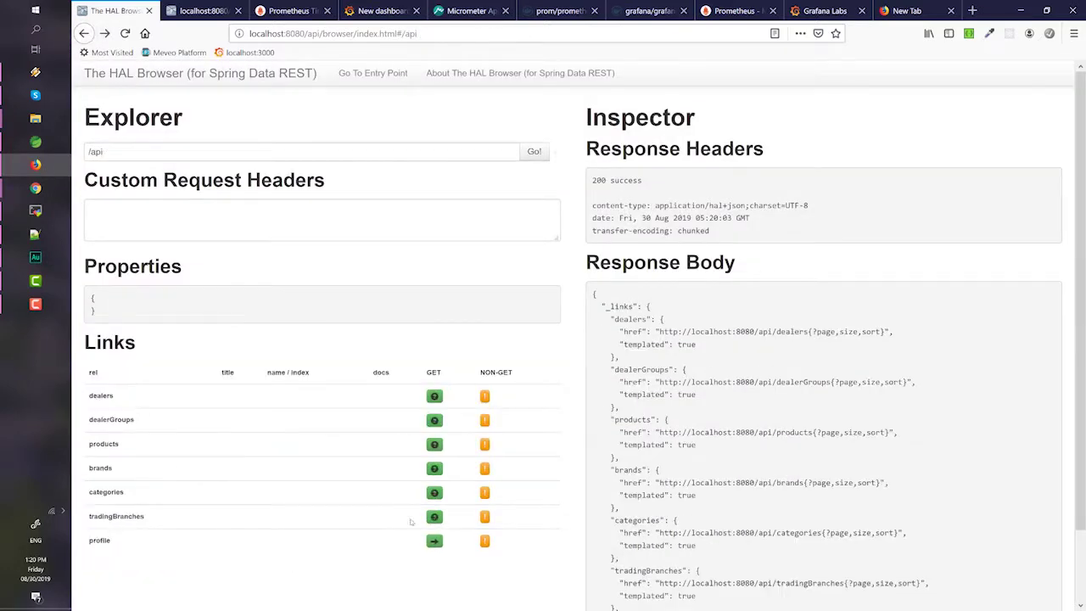
left_click(434, 494)
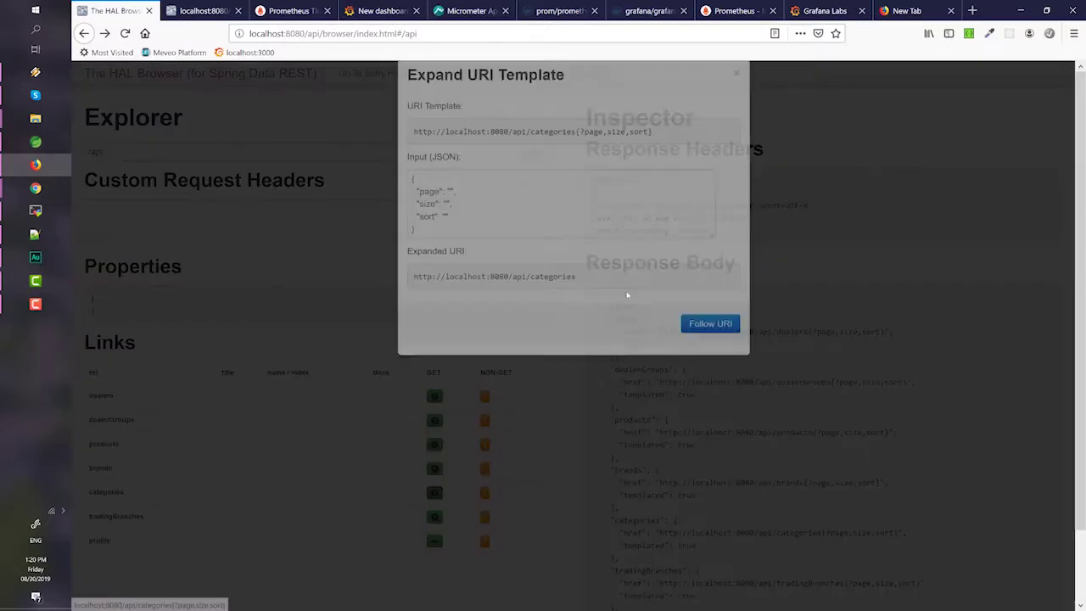
left_click(705, 381)
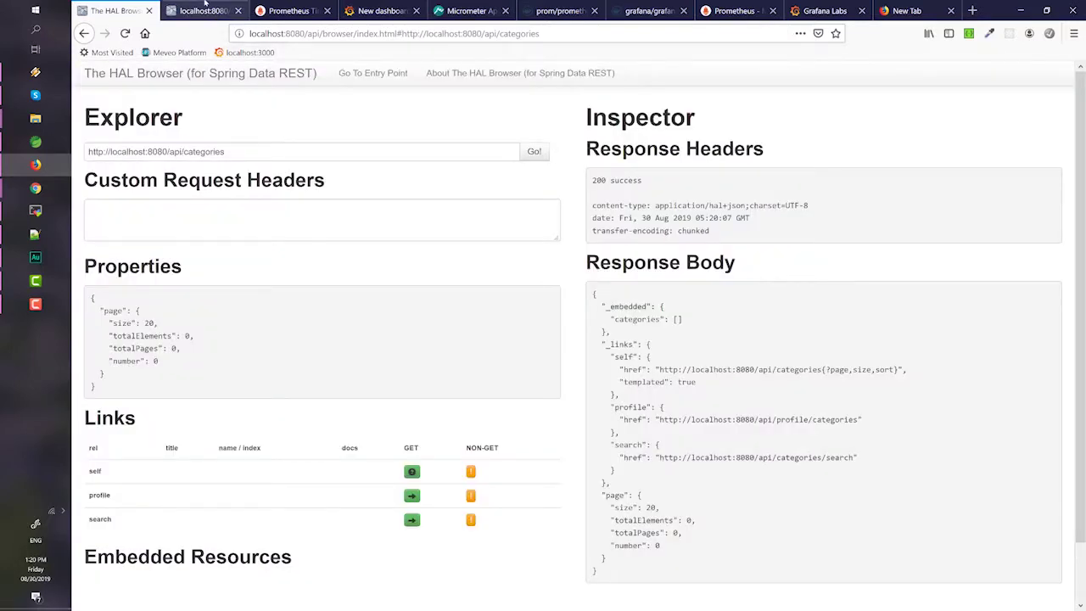
left_click(205, 7)
- Re-run the request-count query over a 15m range to show the /api/dealers and /api/categories series
left_click(279, 8)
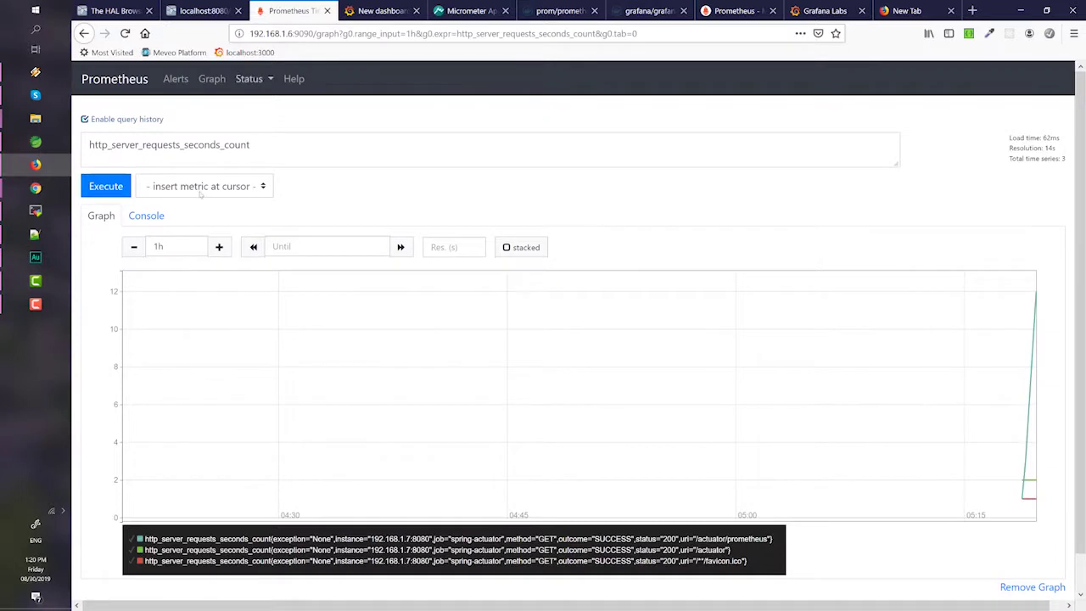
left_click(115, 188)
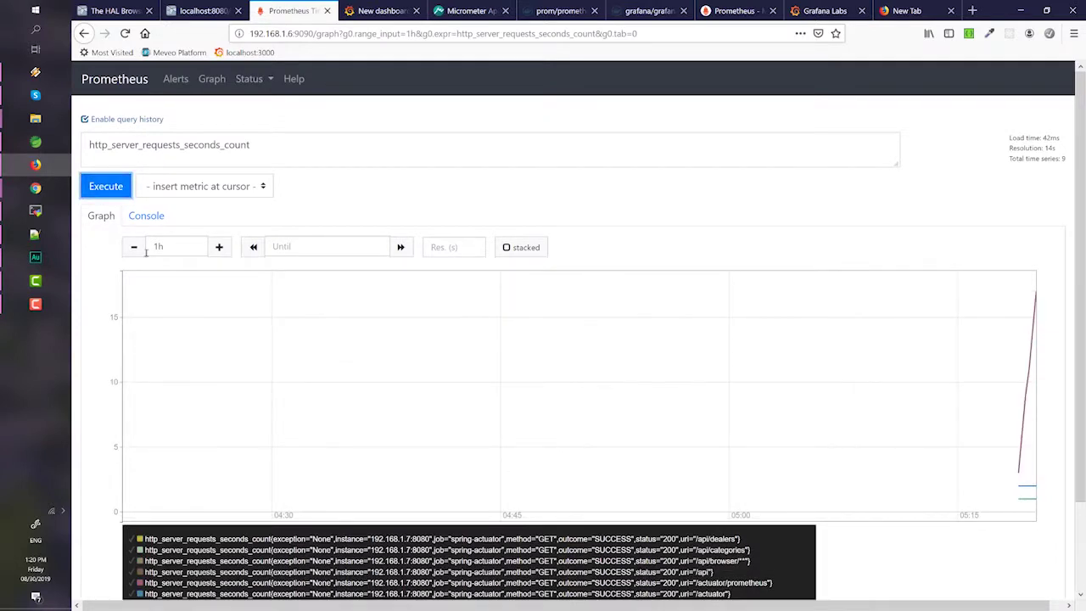
left_click(133, 248)
left_click(134, 247)
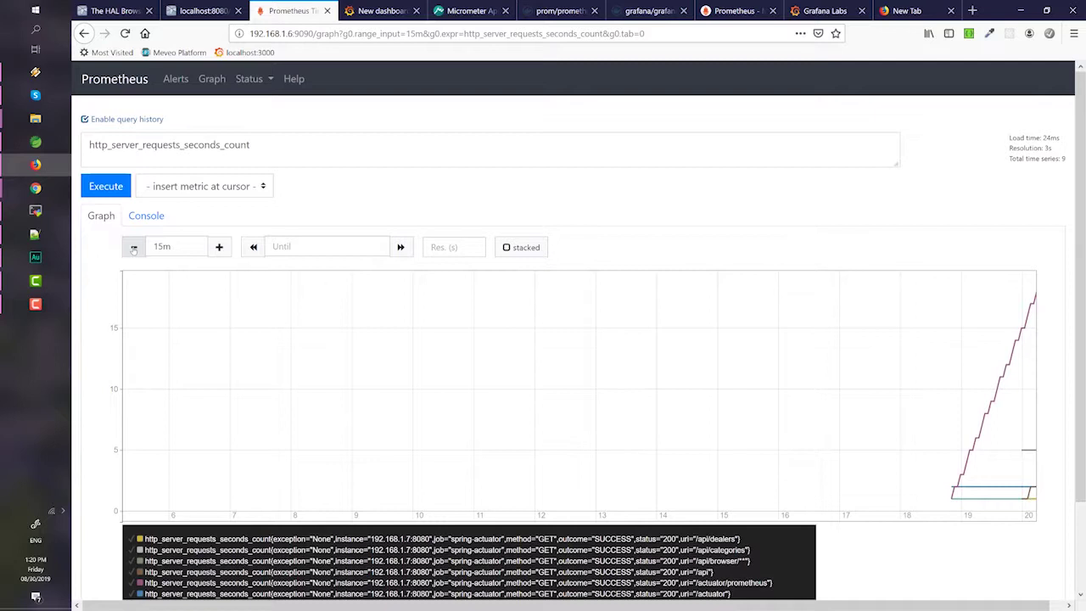
left_click(116, 185)
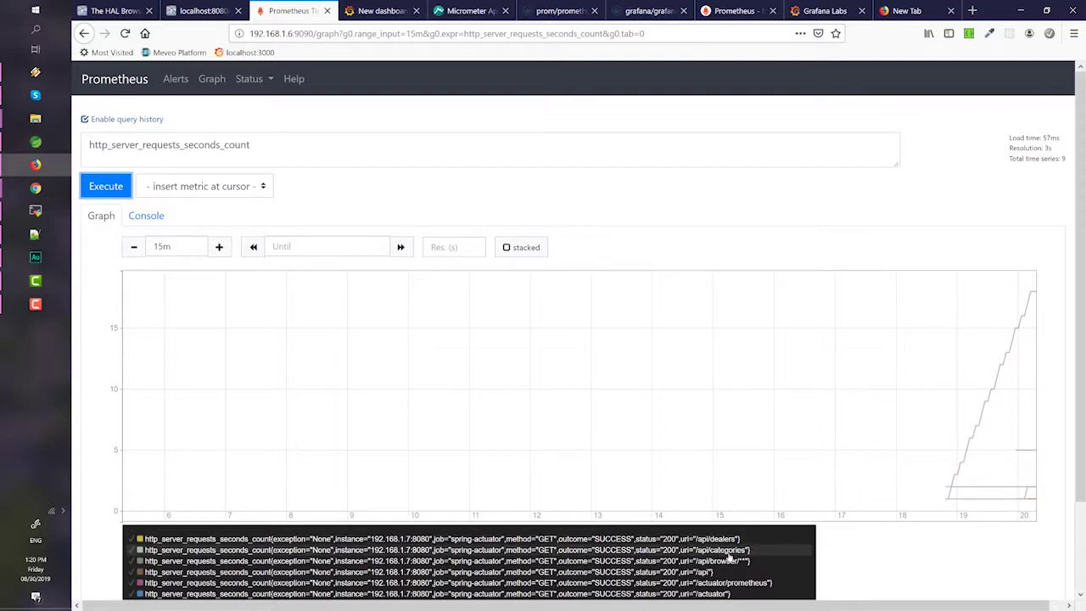
scroll(735, 560, "down", 1)
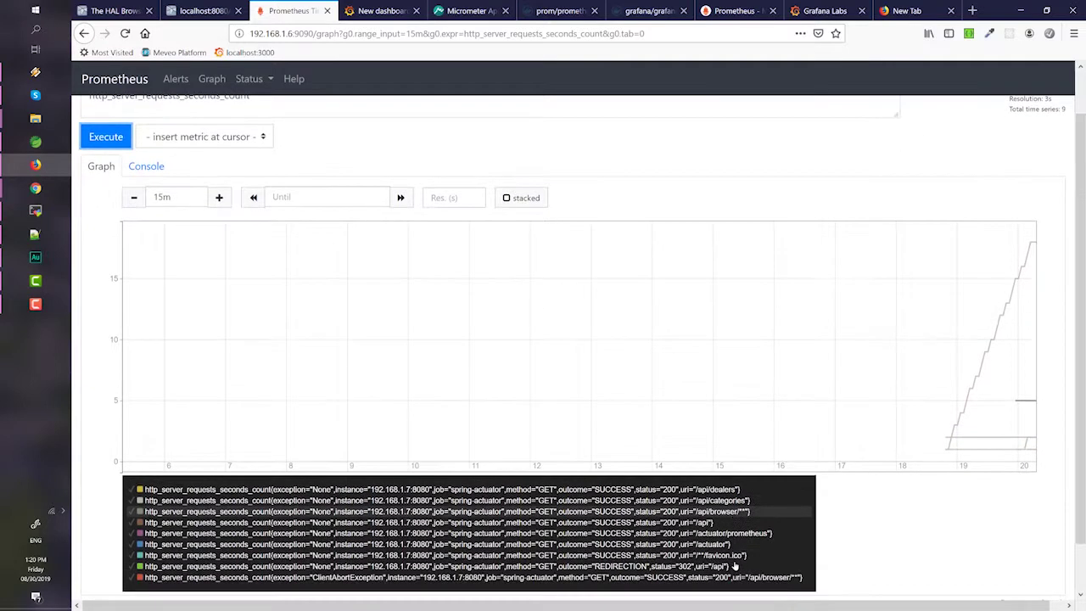
scroll(735, 565, "down", 1)
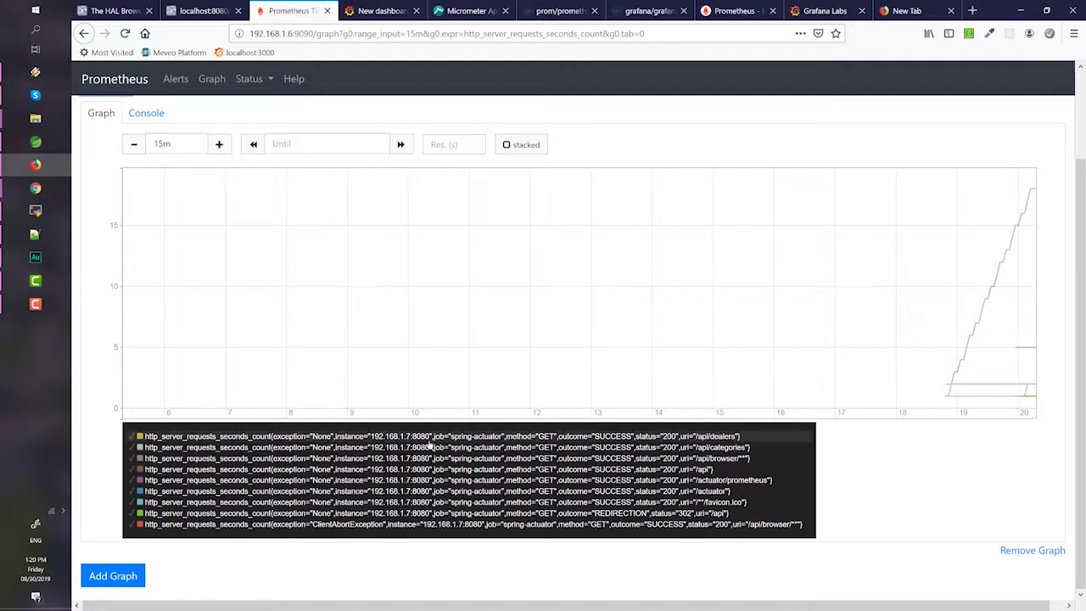
scroll(492, 441, "up", 2)
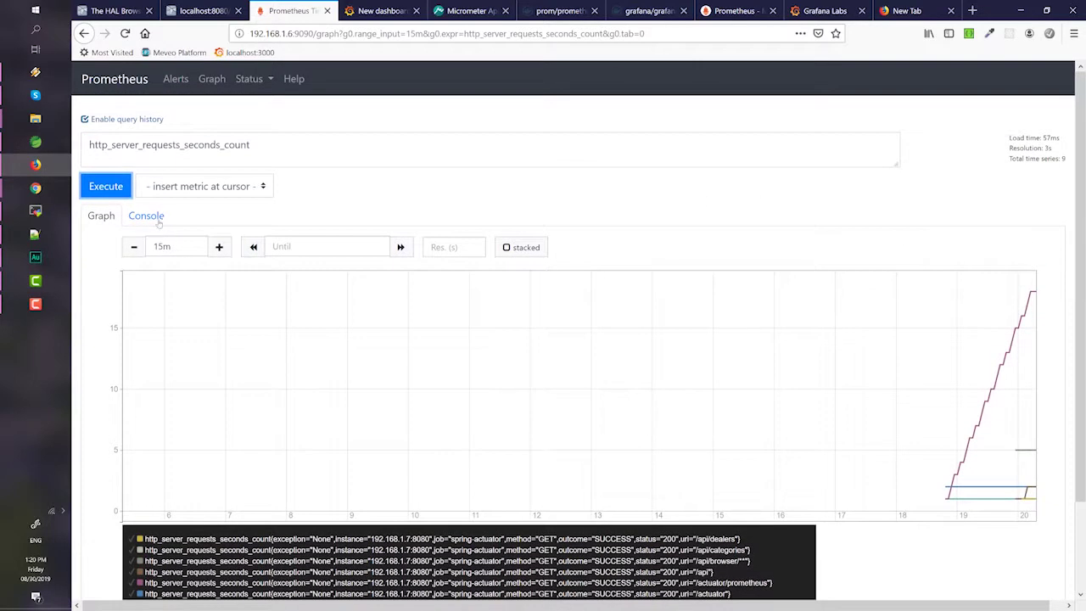
- Clear the old query expression and browse the metric suggestion list
triple_click(351, 146)
mouse_move(67, 149)
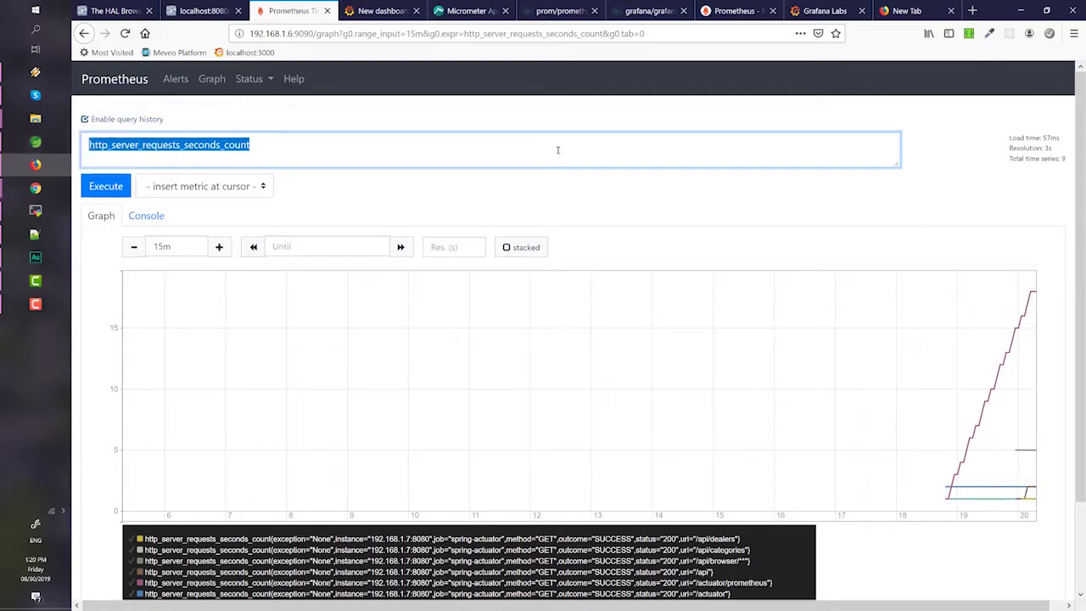
type("e")
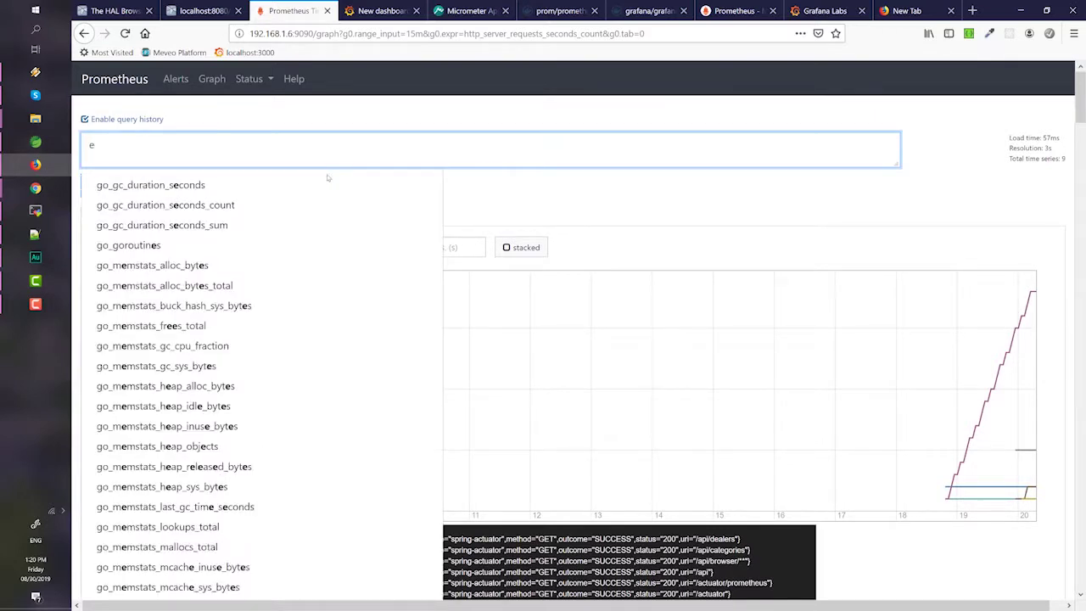
scroll(226, 404, "down", 1)
scroll(225, 403, "down", 10)
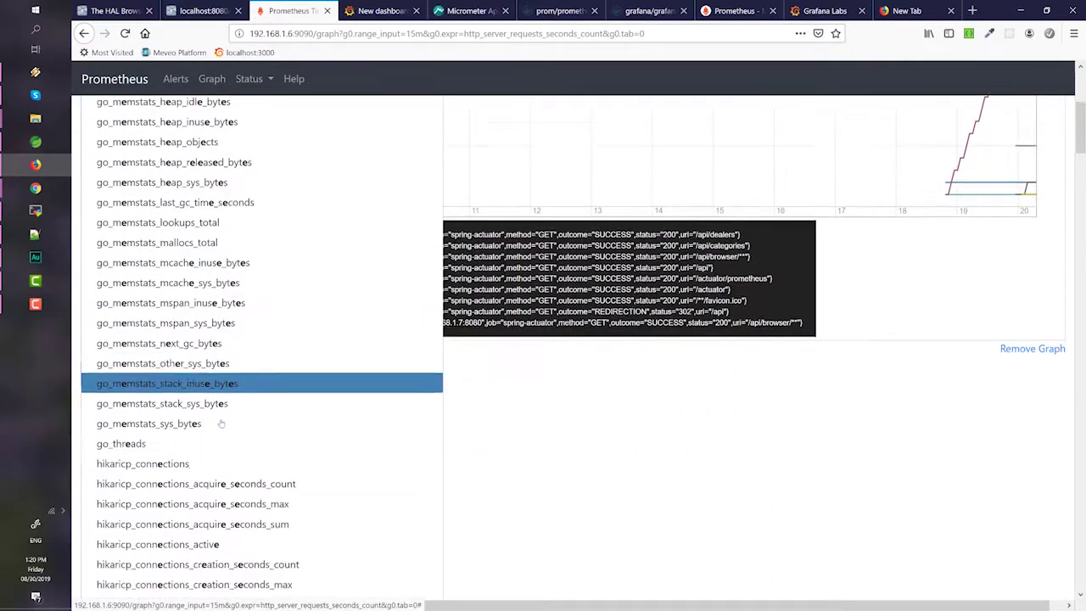
scroll(217, 460, "down", 5)
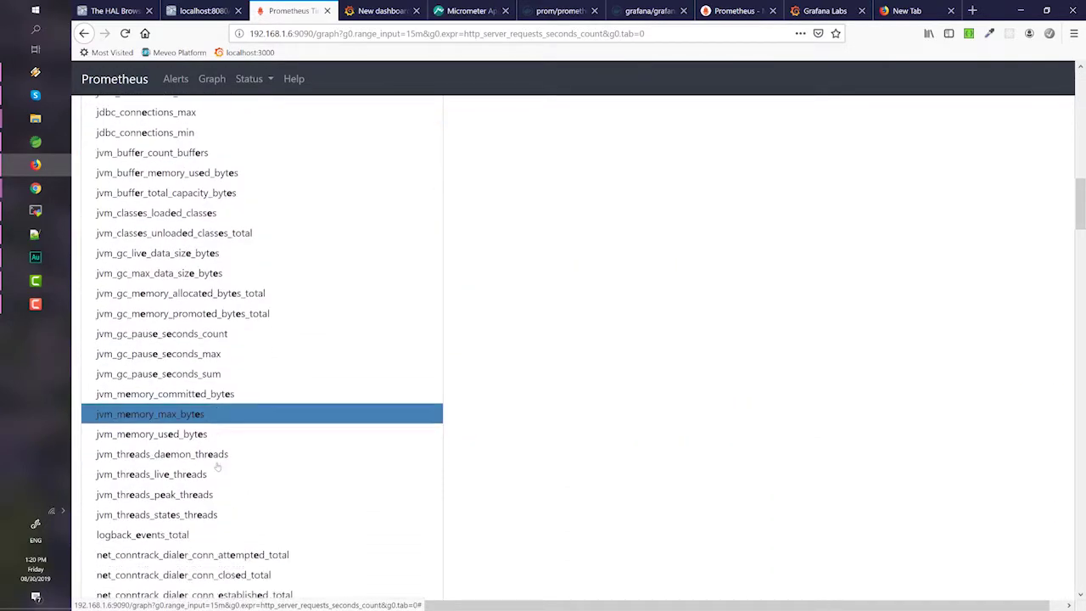
scroll(208, 381, "up", 15)
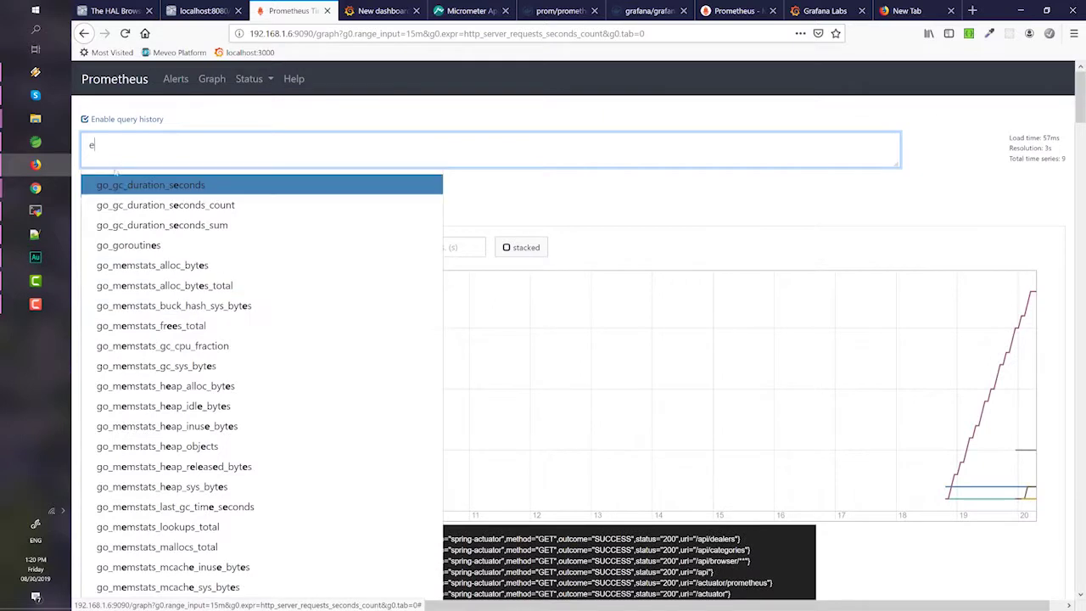
double_click(120, 158)
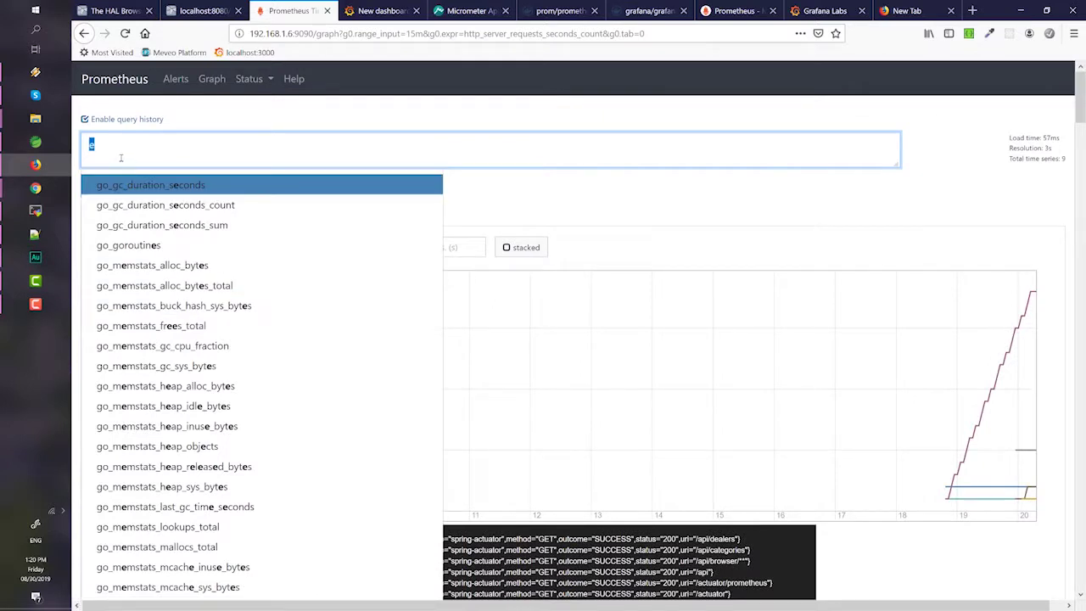
- Execute system_cpu_usage from the suggestions and graph it over a 5m range
type("system")
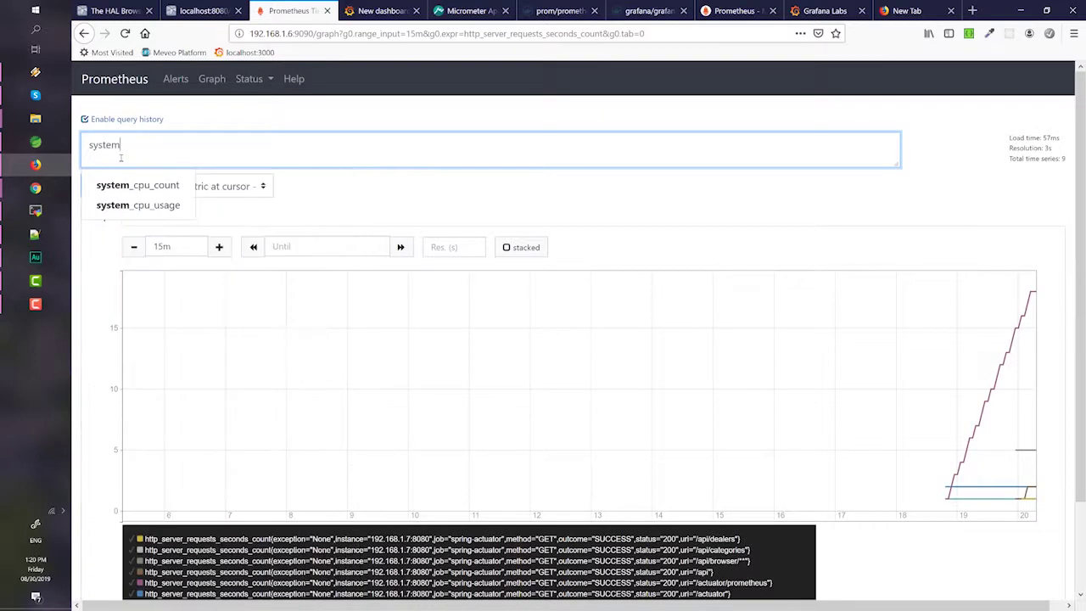
left_click(166, 206)
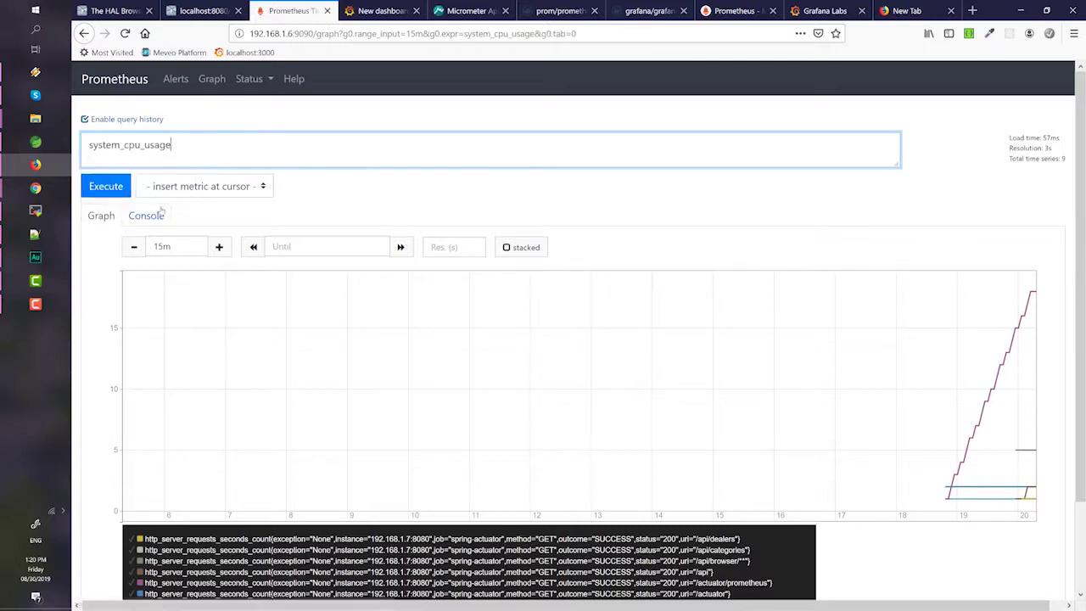
left_click(116, 188)
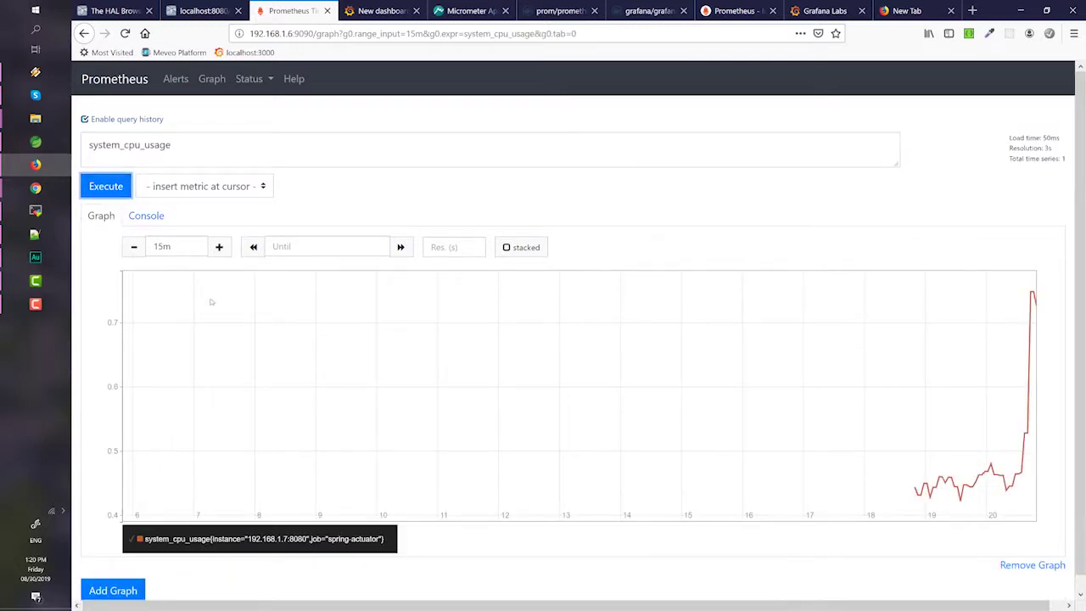
left_click(134, 247)
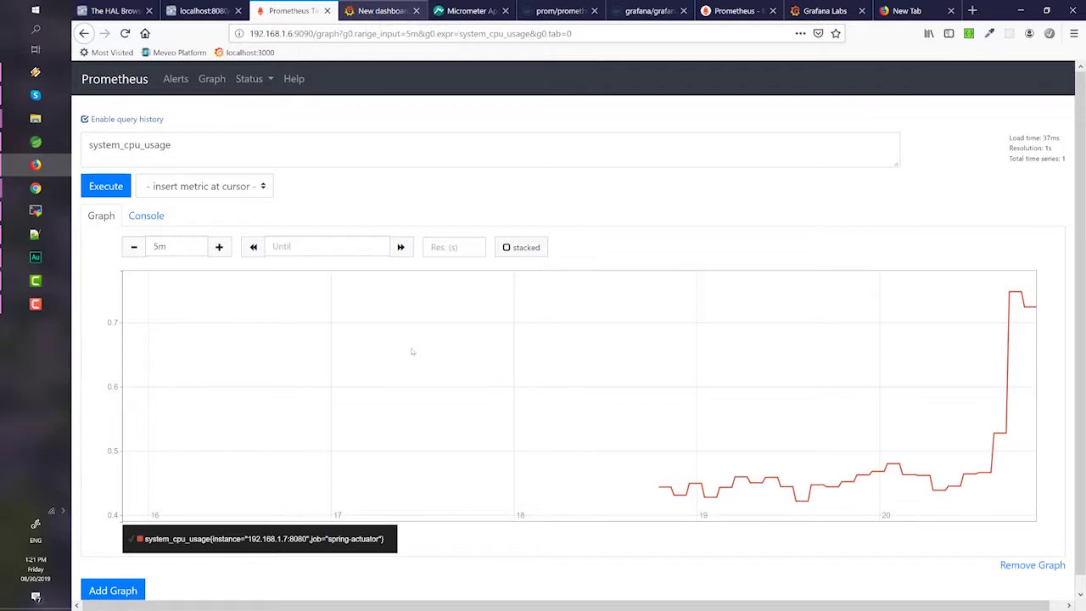
scroll(407, 365, "down", 1)
scroll(379, 289, "up", 1)
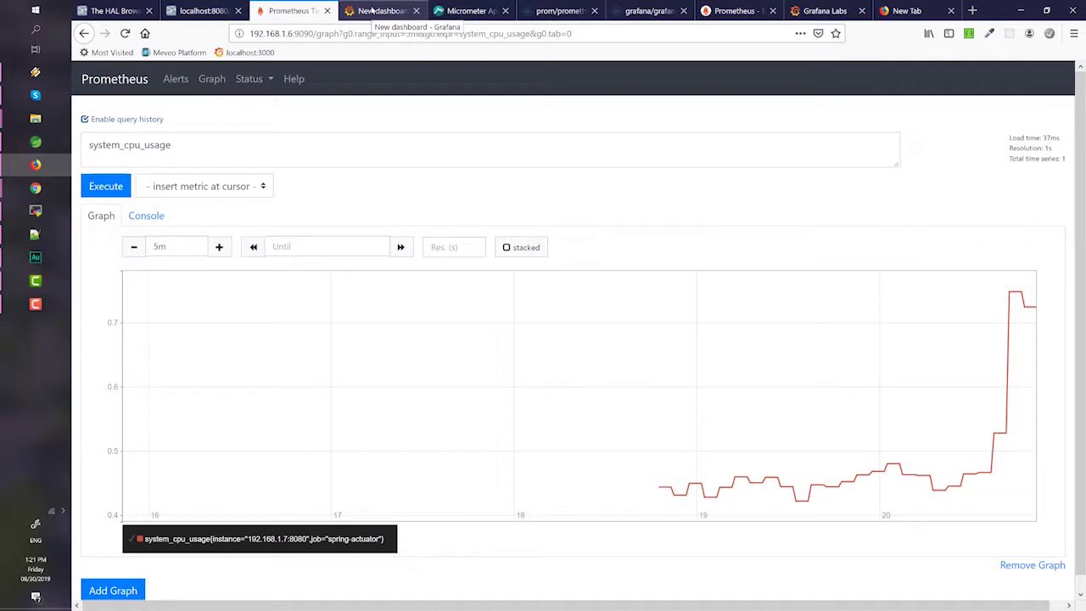
left_click(371, 10)
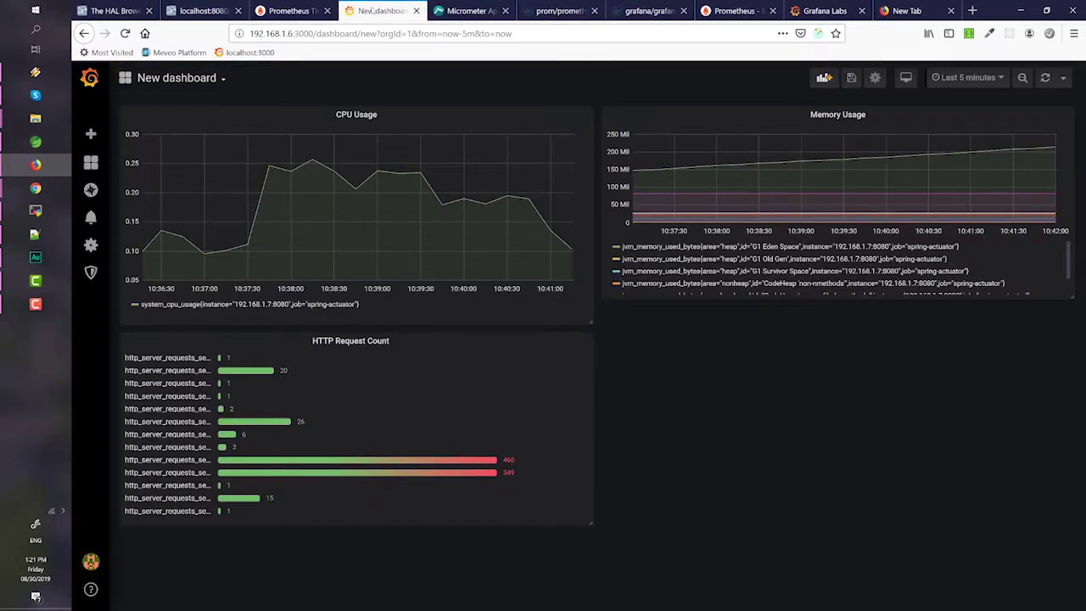
- Trim the dashboard URL back to the Grafana server root, then move to the Grafana Labs site and terminal
left_click(315, 34)
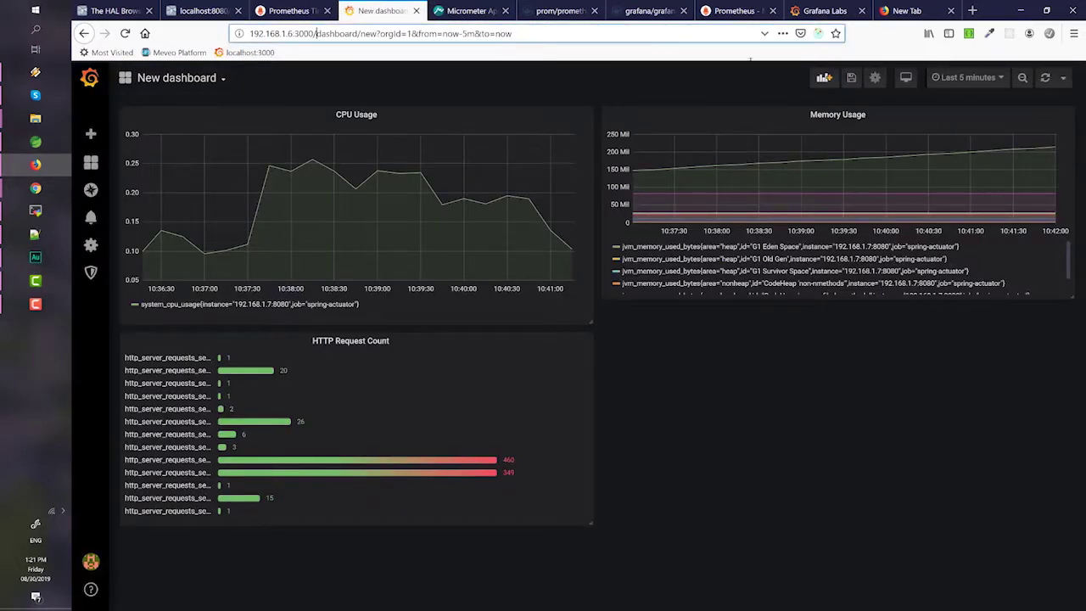
key("shift+End")
key("BackSpace")
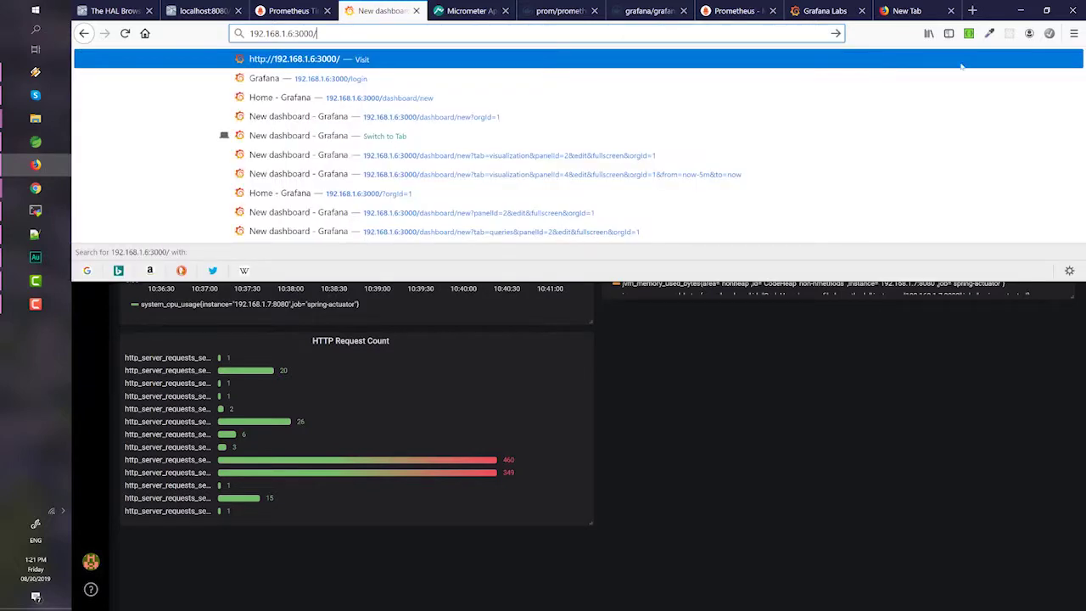
key("Escape")
left_click(823, 10)
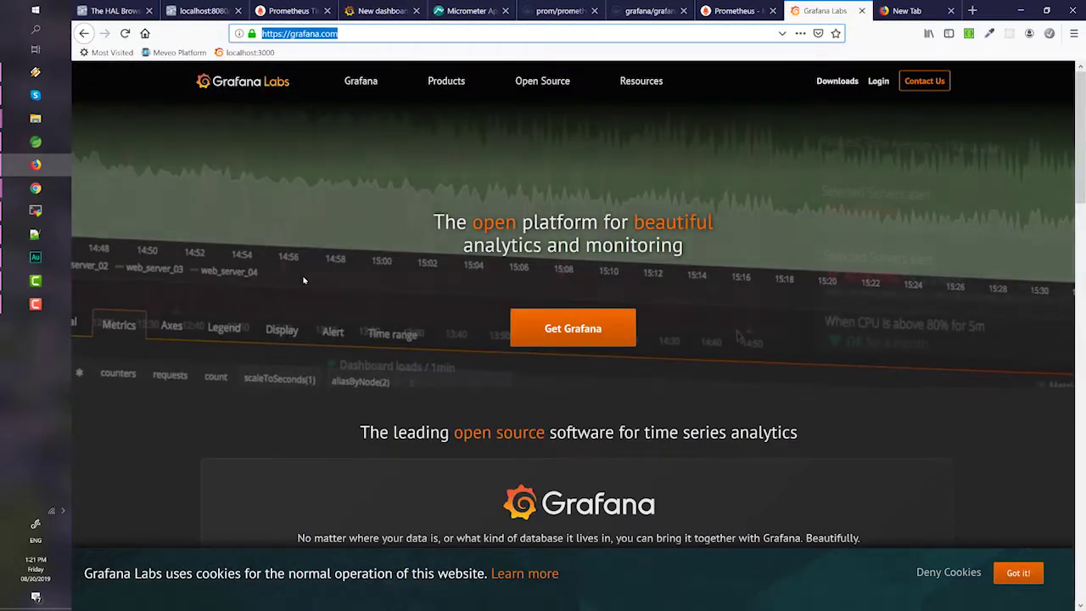
left_click(36, 211)
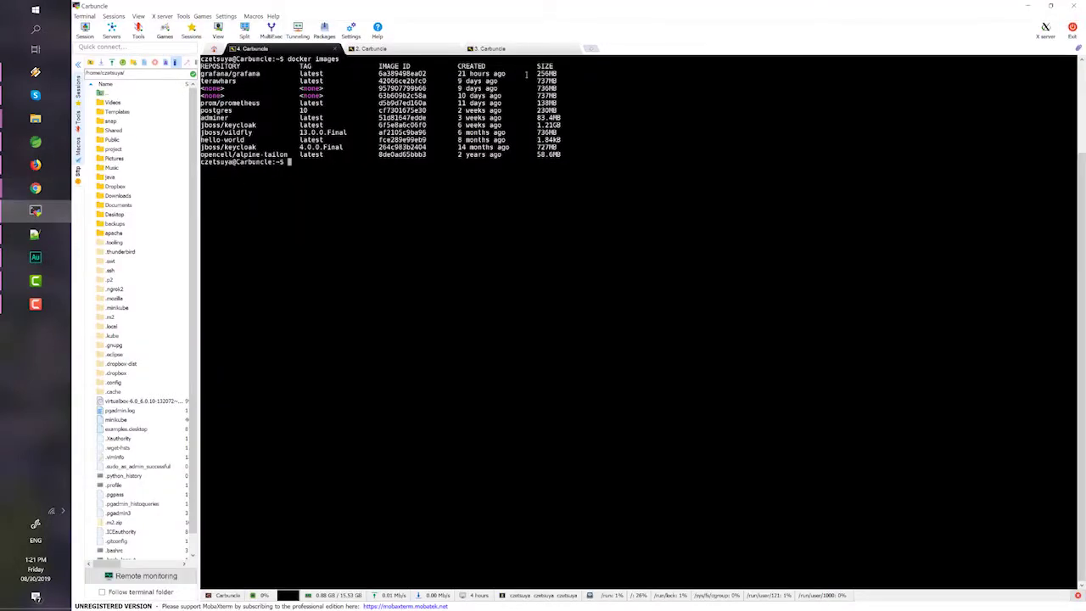
- Select the whole docker run command in grafana.docker in Spring Tool Suite
left_click(422, 50)
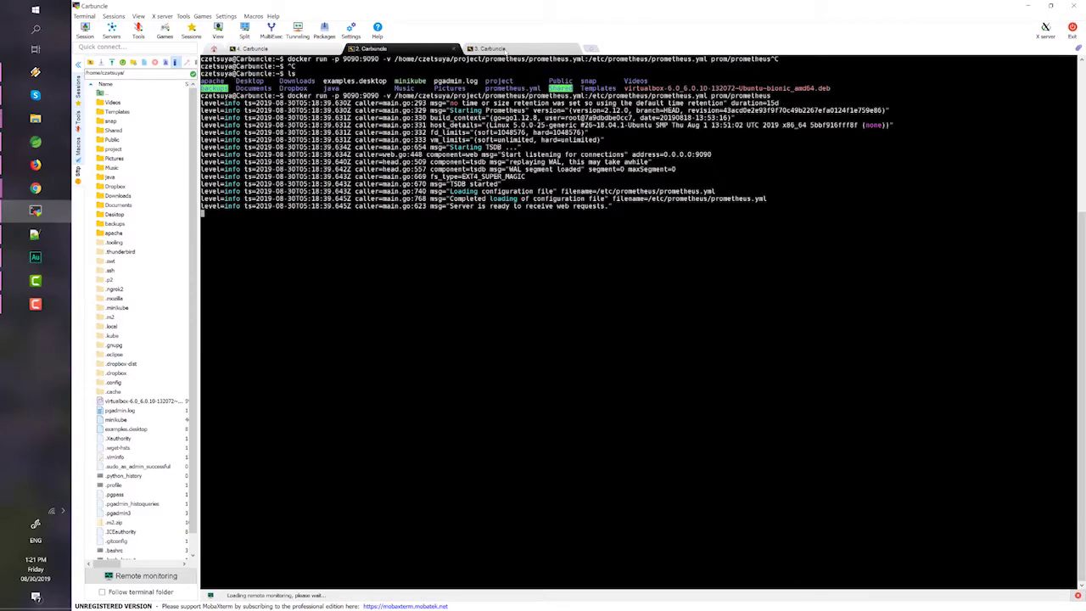
left_click(506, 51)
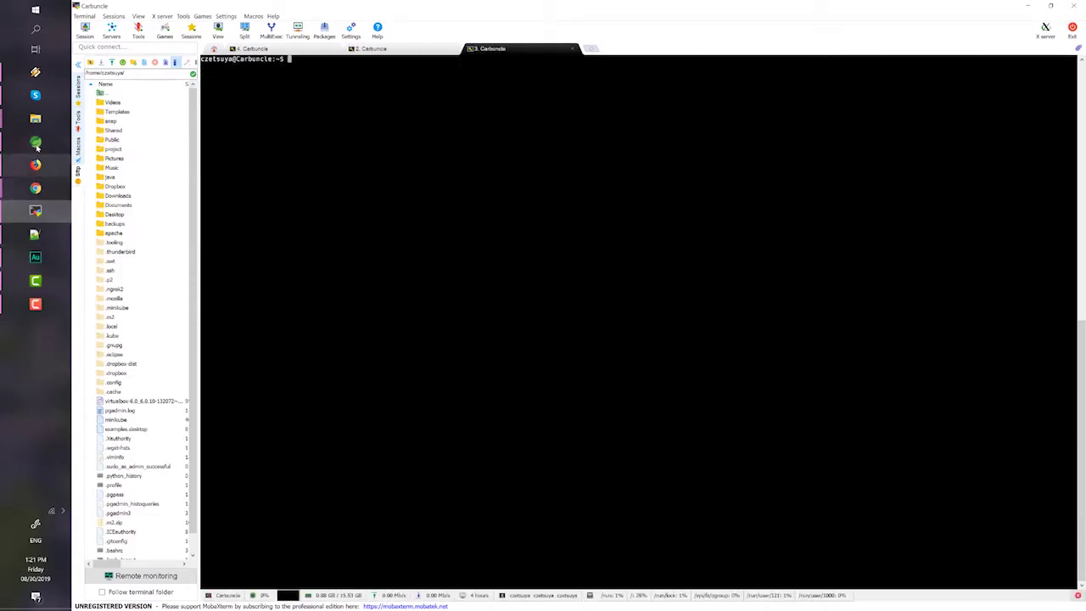
left_click(36, 142)
left_click(544, 48)
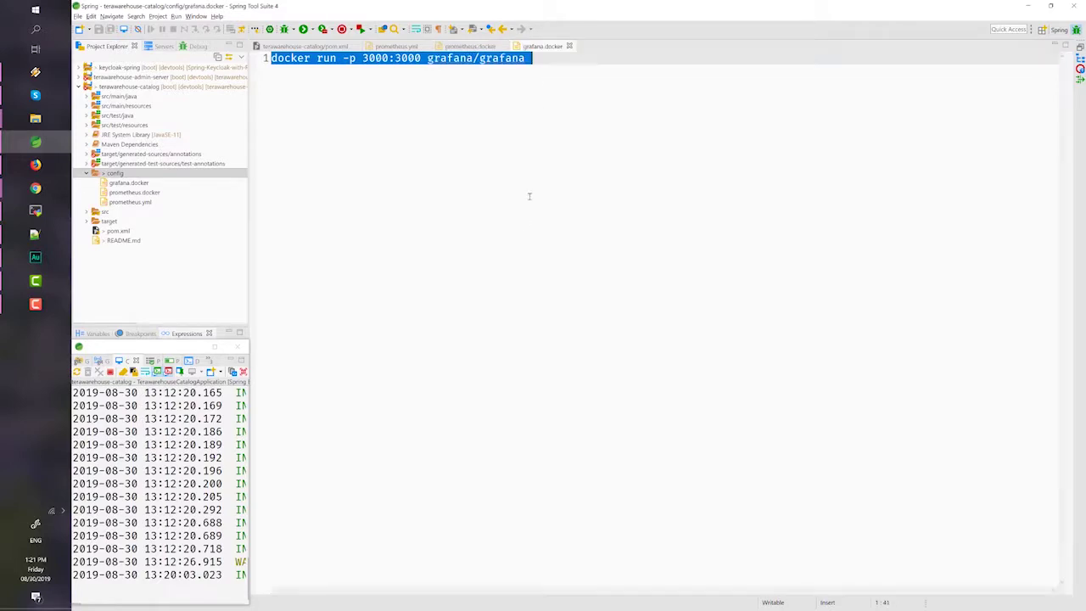
left_click(526, 234)
key("ctrl+a")
key("ctrl+c")
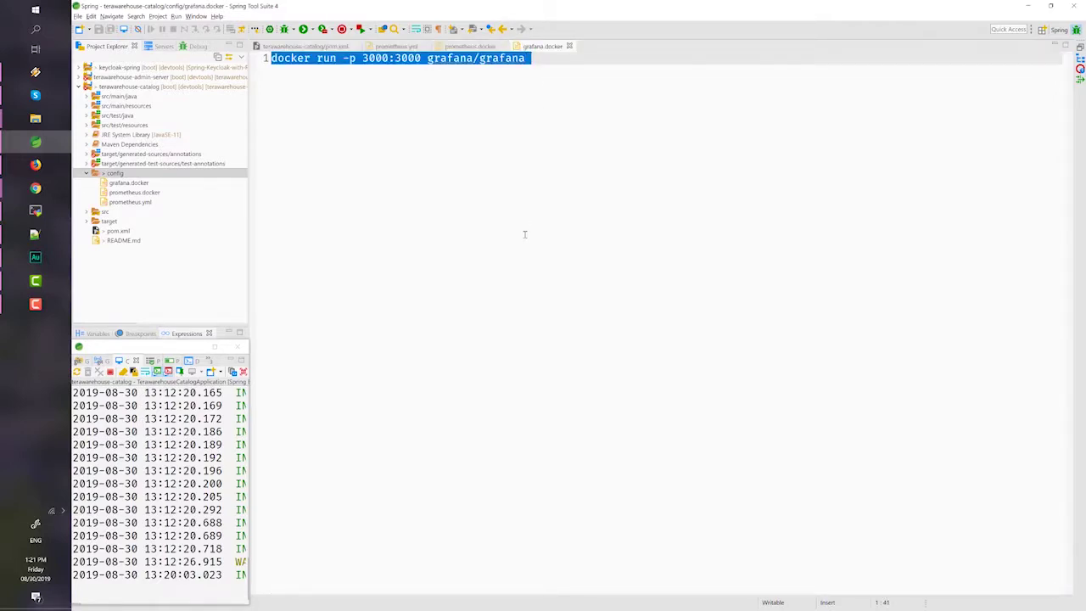
- Paste docker run -p 3000:3000 grafana/grafana at the third MobaXterm session's prompt
key("alt+Tab")
right_click(397, 132)
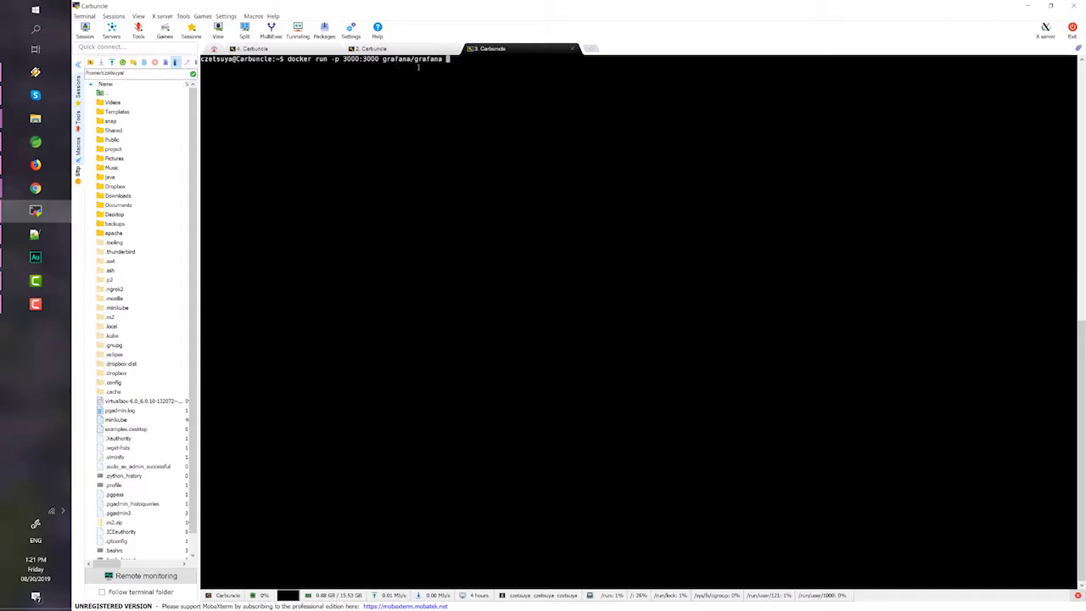
left_click(35, 164)
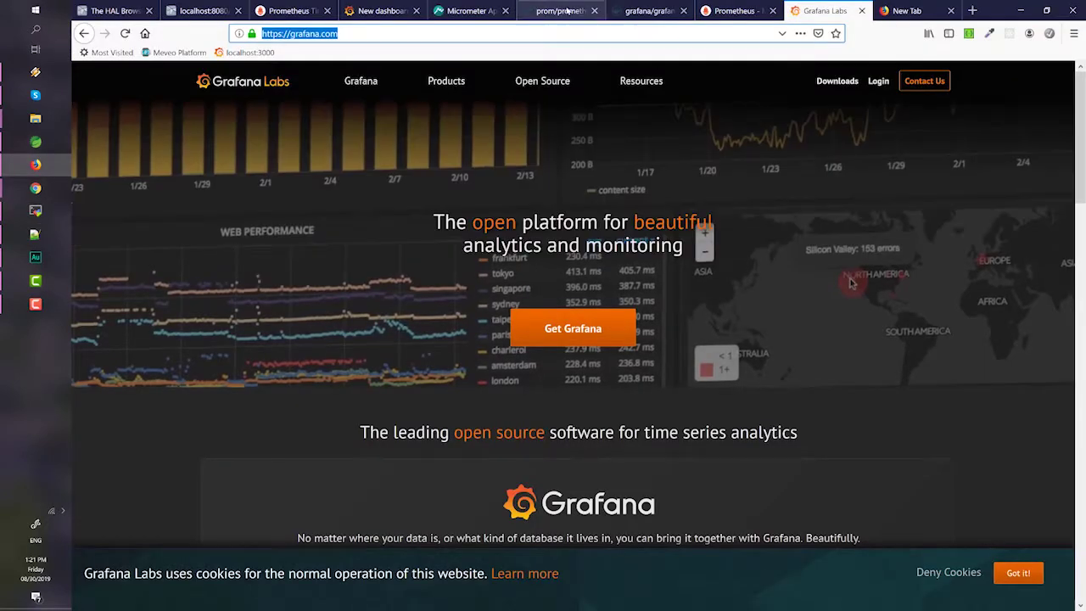
- Look over the prom/prometheus and grafana/grafana image pages on Docker Hub
left_click(567, 11)
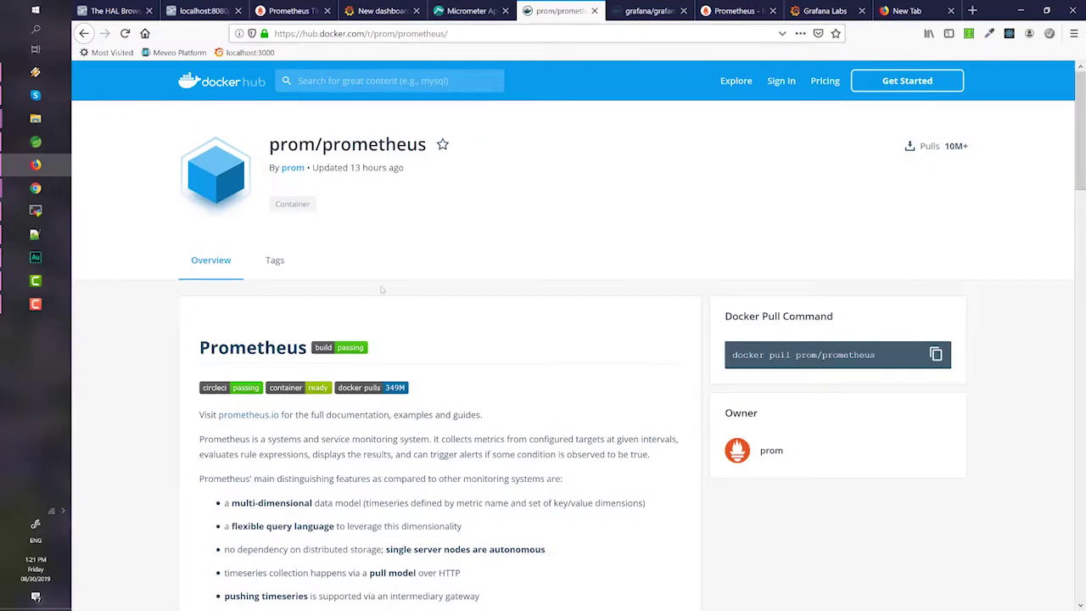
scroll(406, 365, "down", 5)
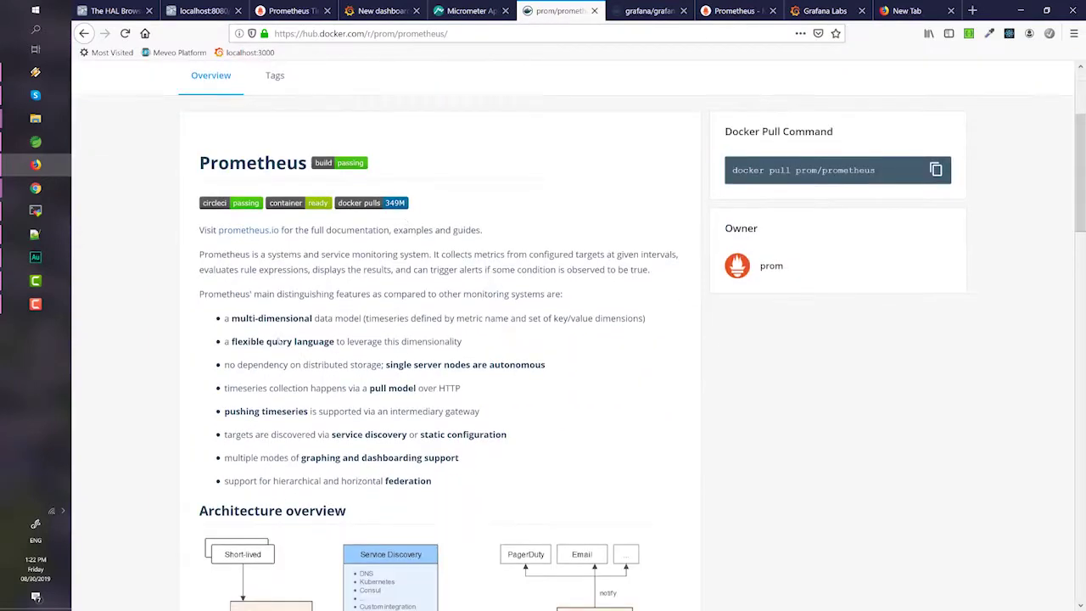
left_click(661, 5)
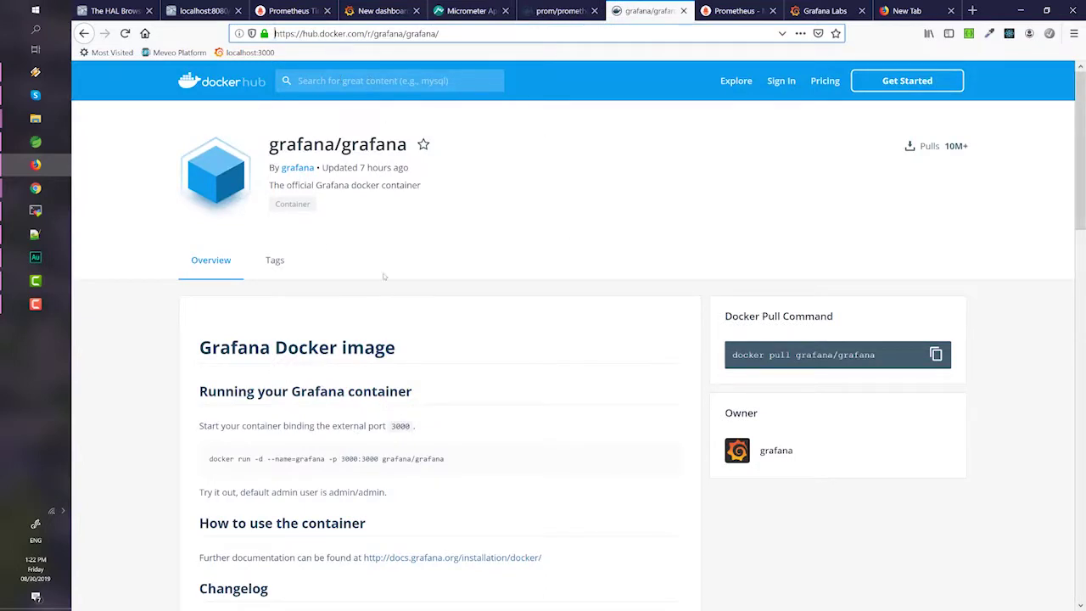
scroll(378, 316, "down", 4)
scroll(374, 318, "up", 4)
- Run the docker command in MobaXterm to start the Grafana container, then return to Grafana
key("alt+Tab")
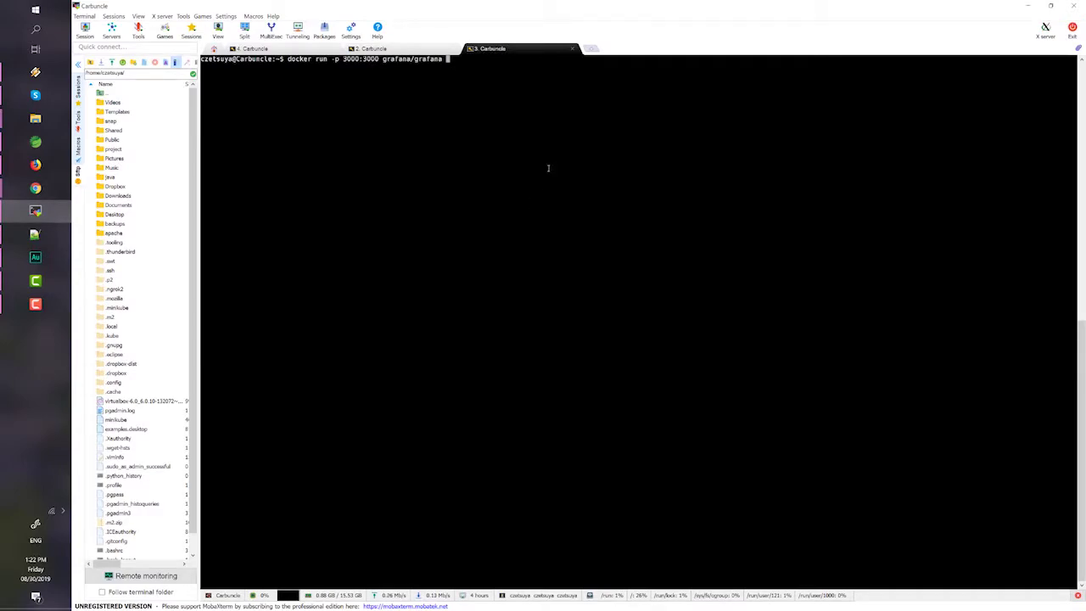
key("Return")
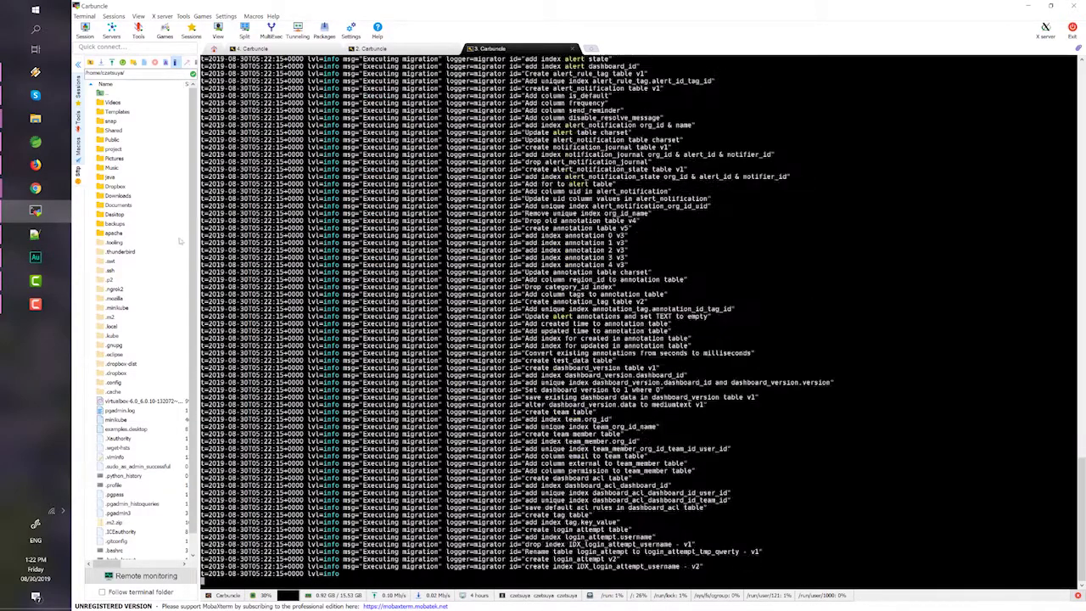
left_click(35, 164)
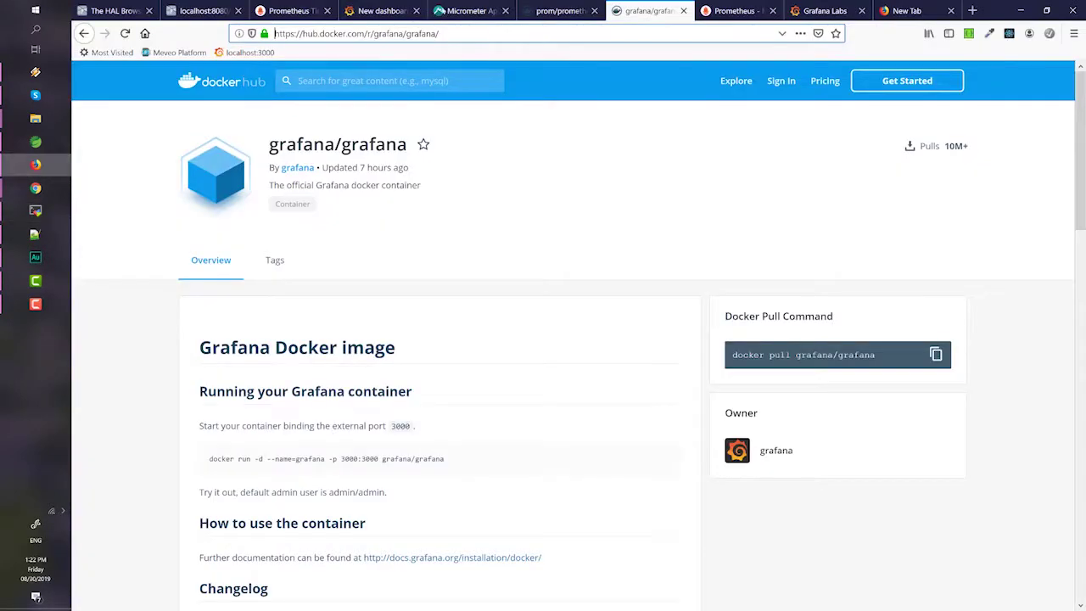
left_click(386, 10)
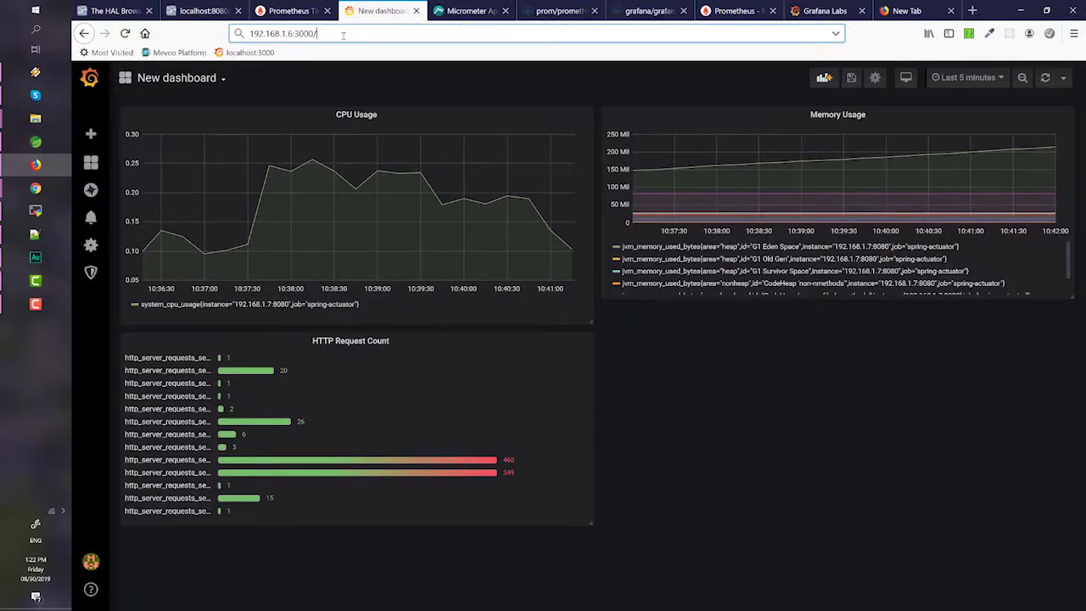
- Load 192.168.1.6:3000, leave the unsaved page, and log in with the admin credentials
key("Return")
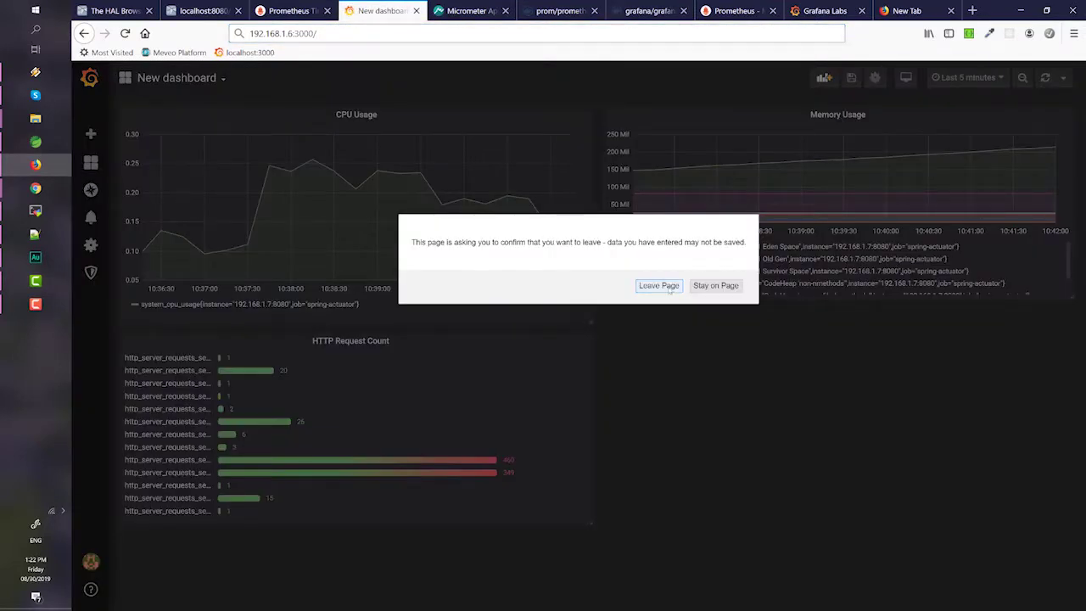
left_click(658, 285)
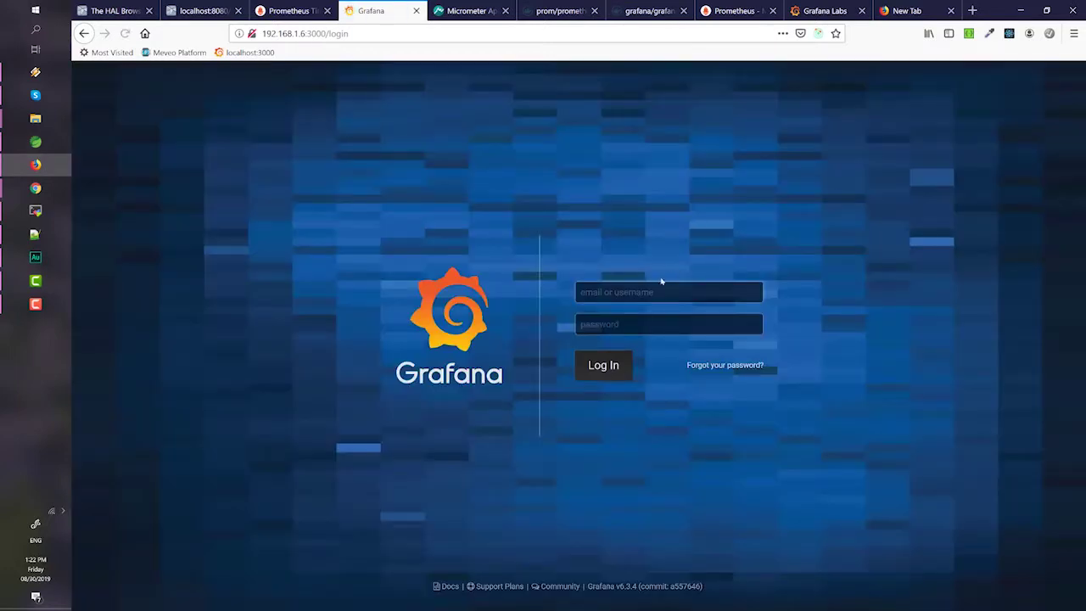
left_click(643, 292)
type("admin")
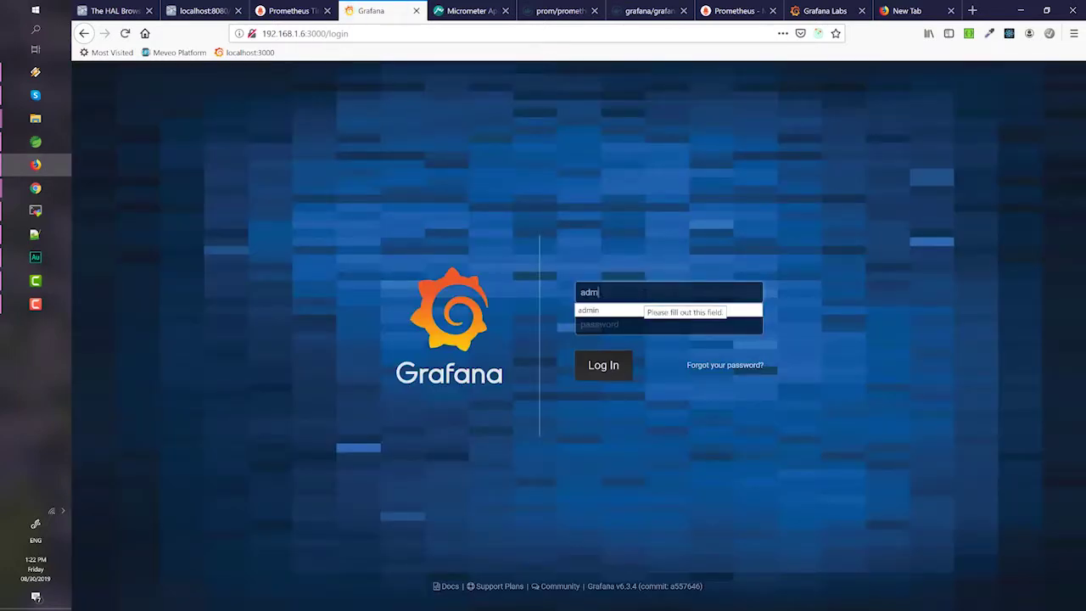
key("Tab")
type("admin")
key("Return")
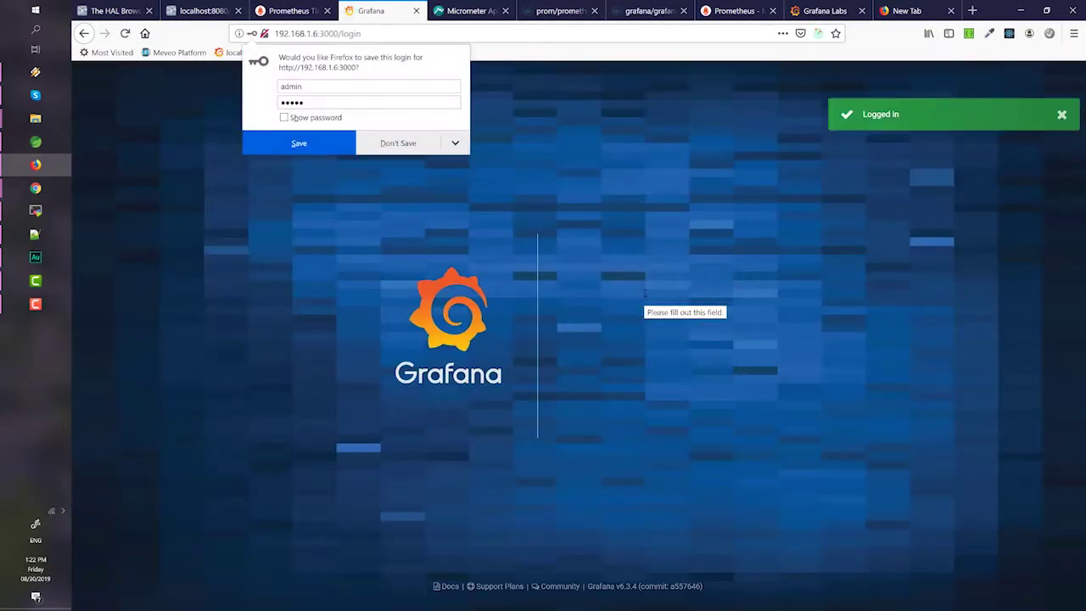
left_click(780, 242)
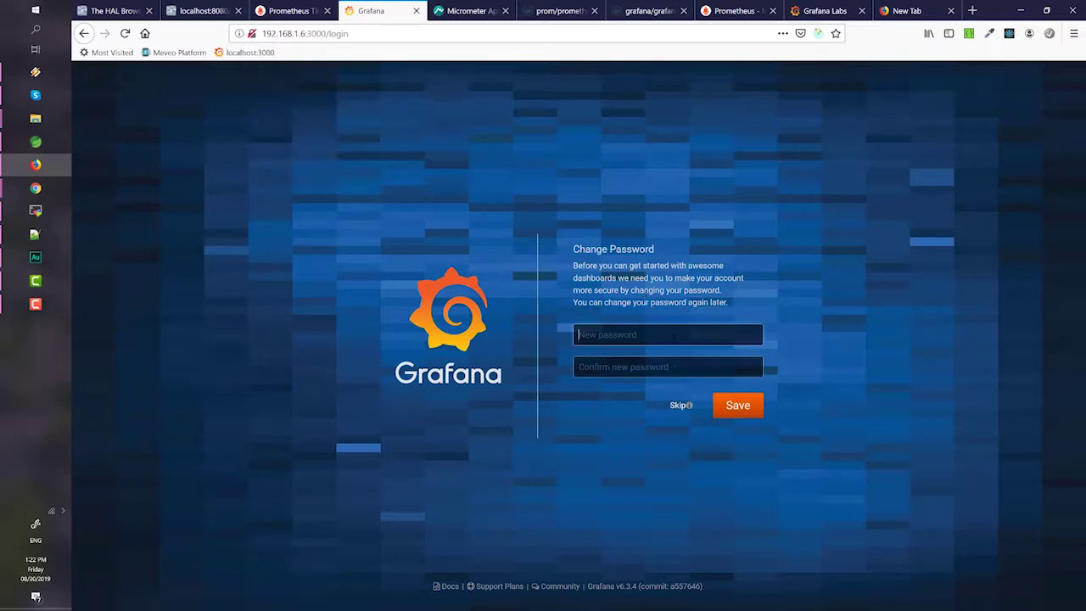
- Enter and confirm the new admin password and submit it
type("admin")
key("Tab")
type("admin")
key("Return")
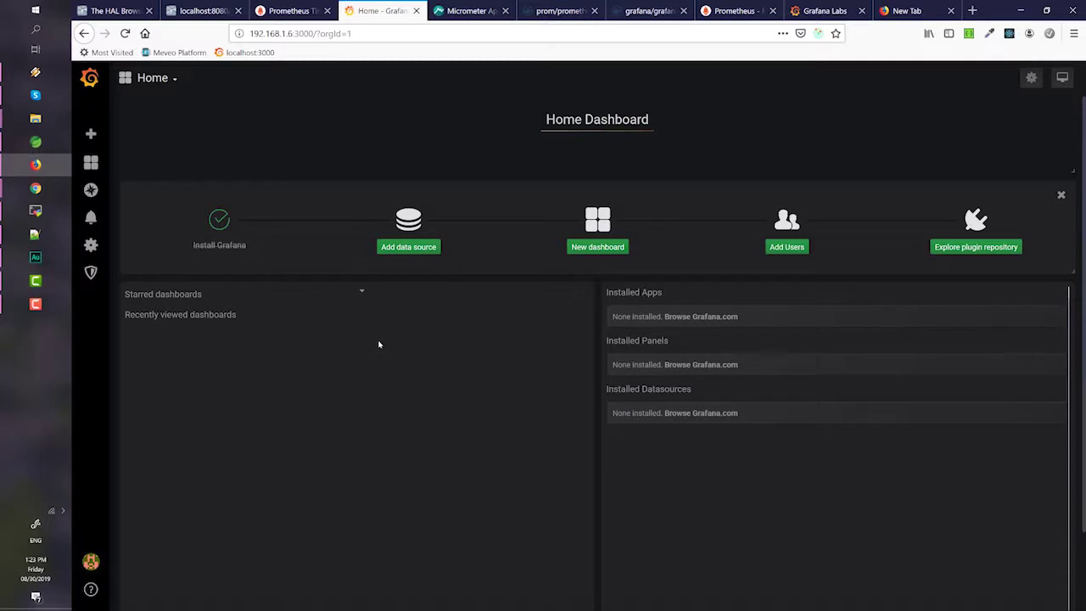
left_click(403, 251)
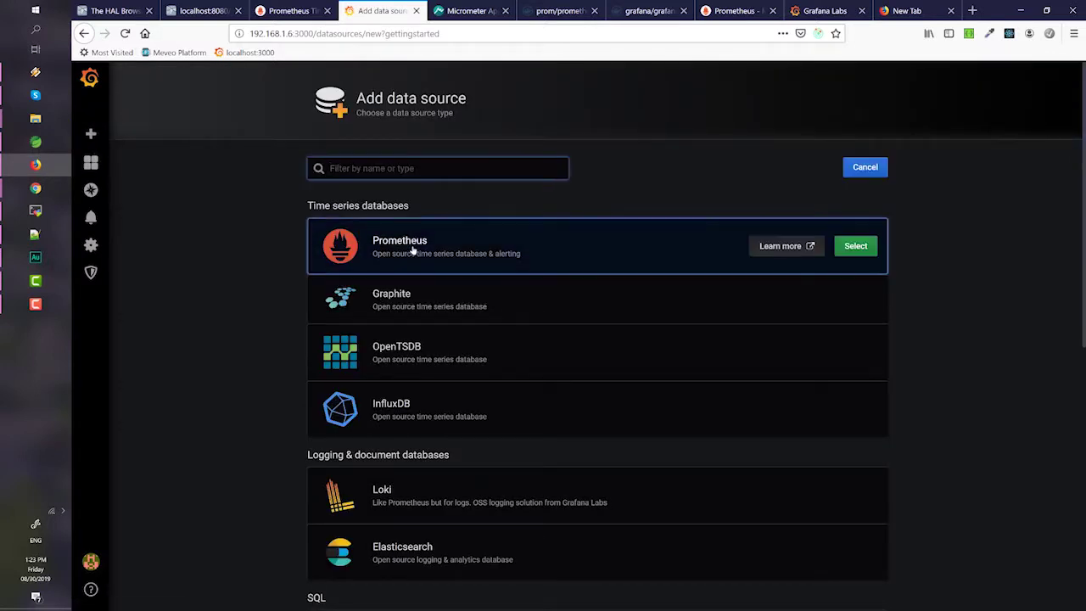
left_click(413, 251)
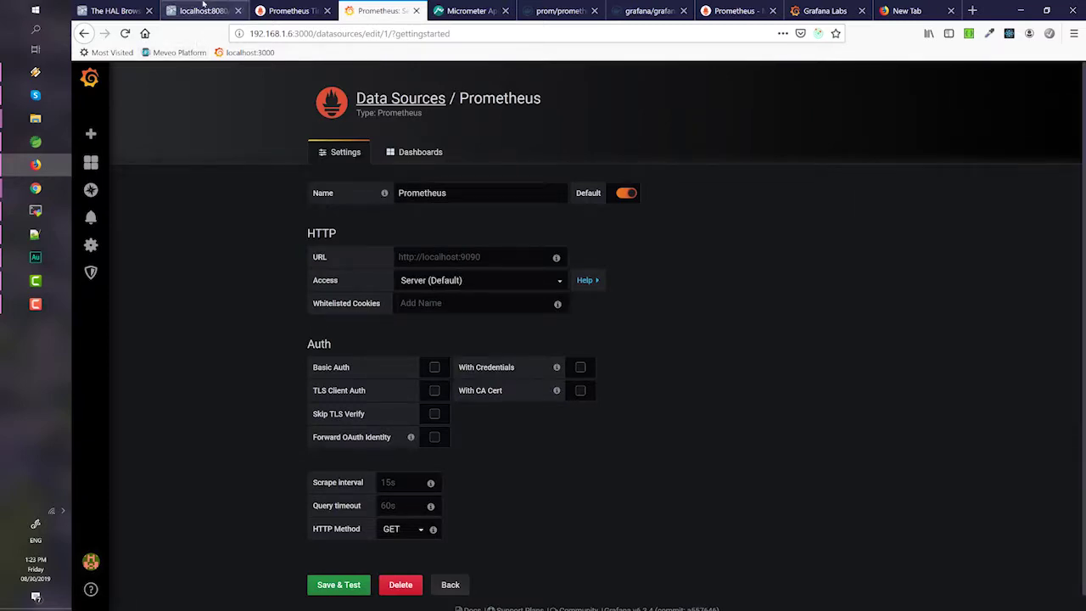
left_click(204, 8)
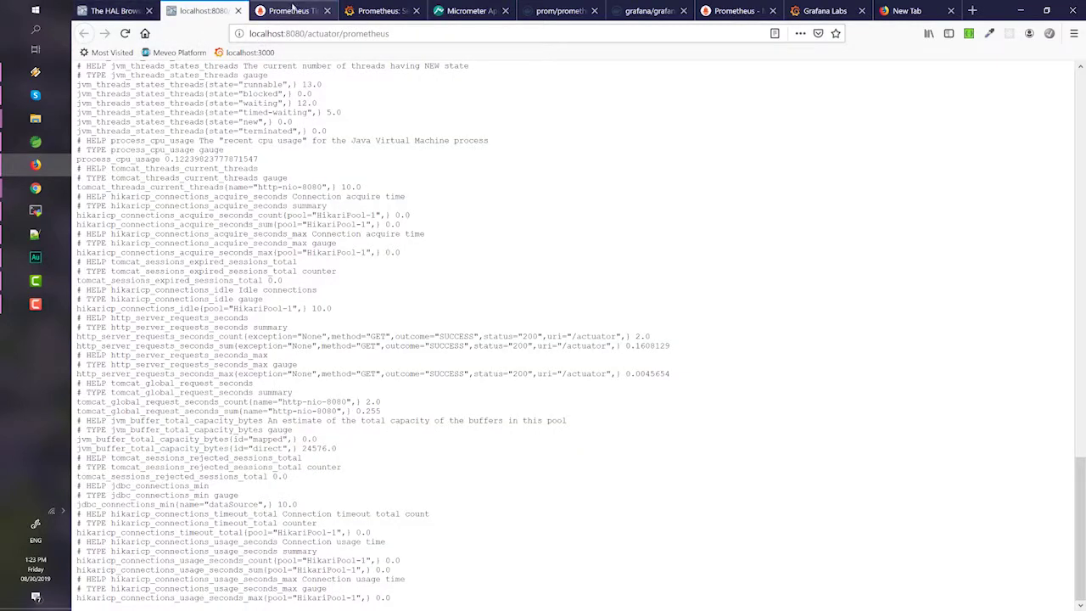
left_click(293, 8)
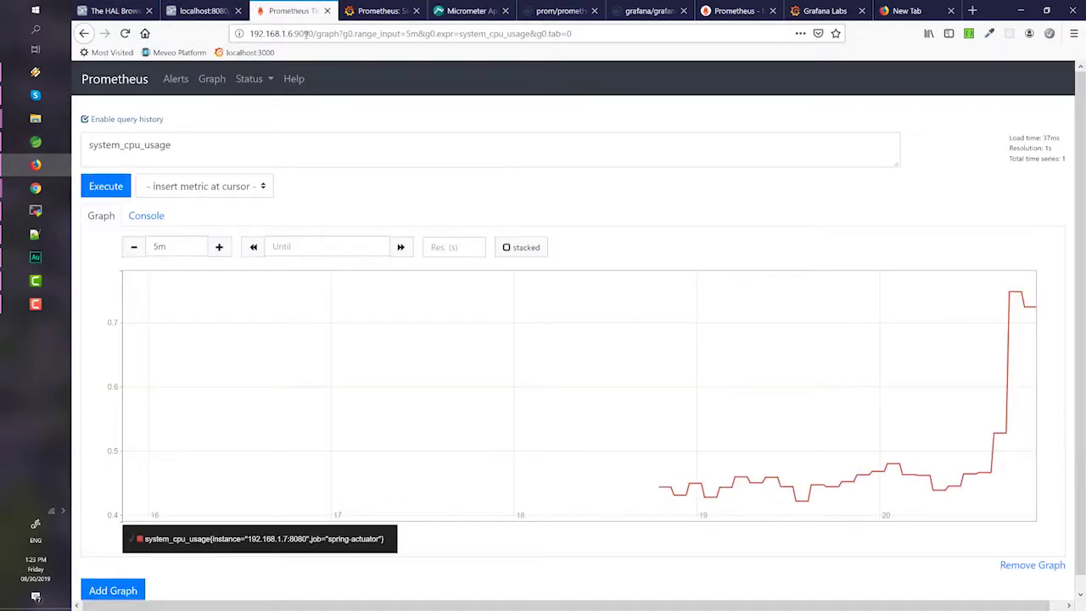
left_click(375, 9)
left_click(480, 256)
left_click(441, 279)
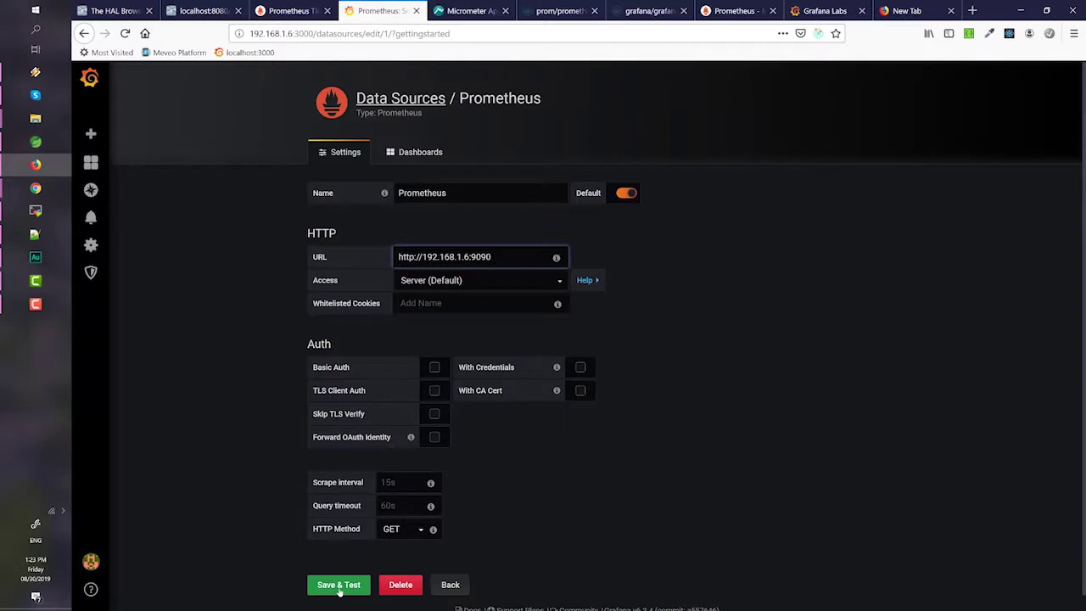
left_click(339, 587)
- Import the bundled Prometheus 2.0 Stats dashboard and start a new dashboard
left_click(412, 154)
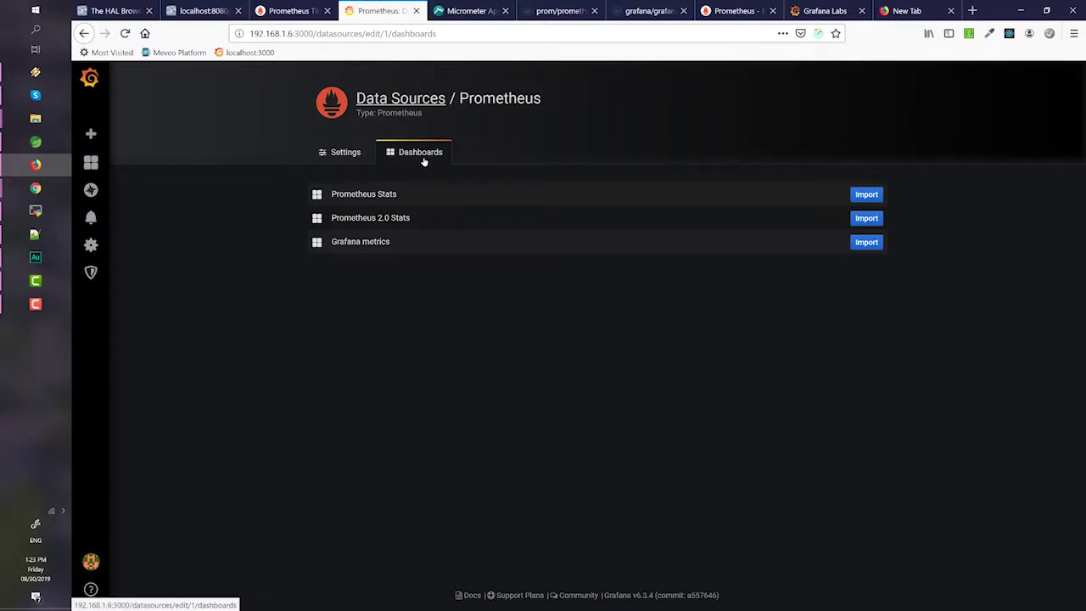
left_click(867, 219)
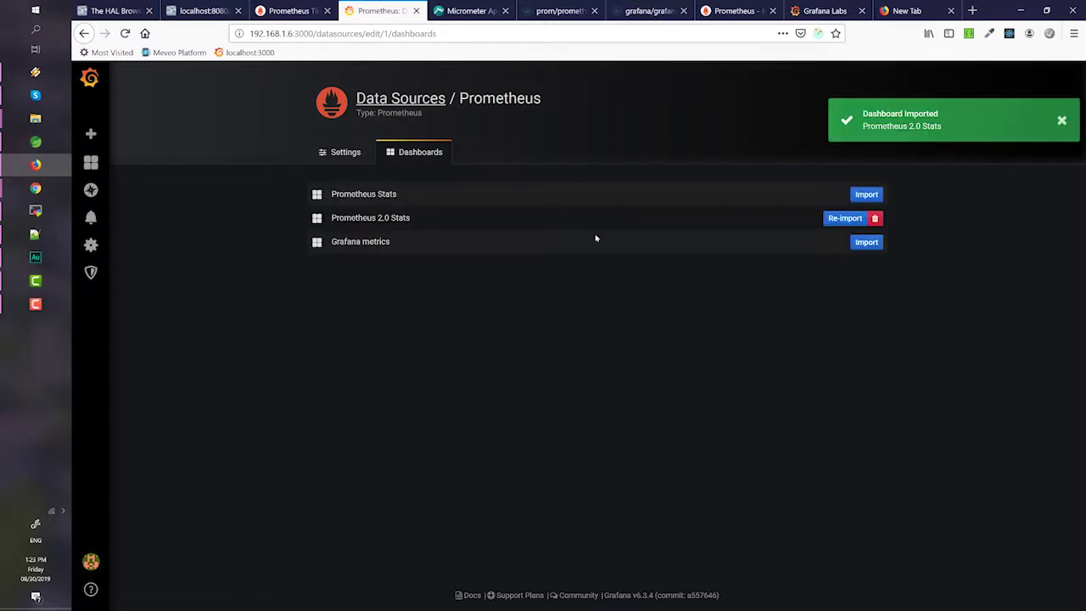
mouse_move(98, 137)
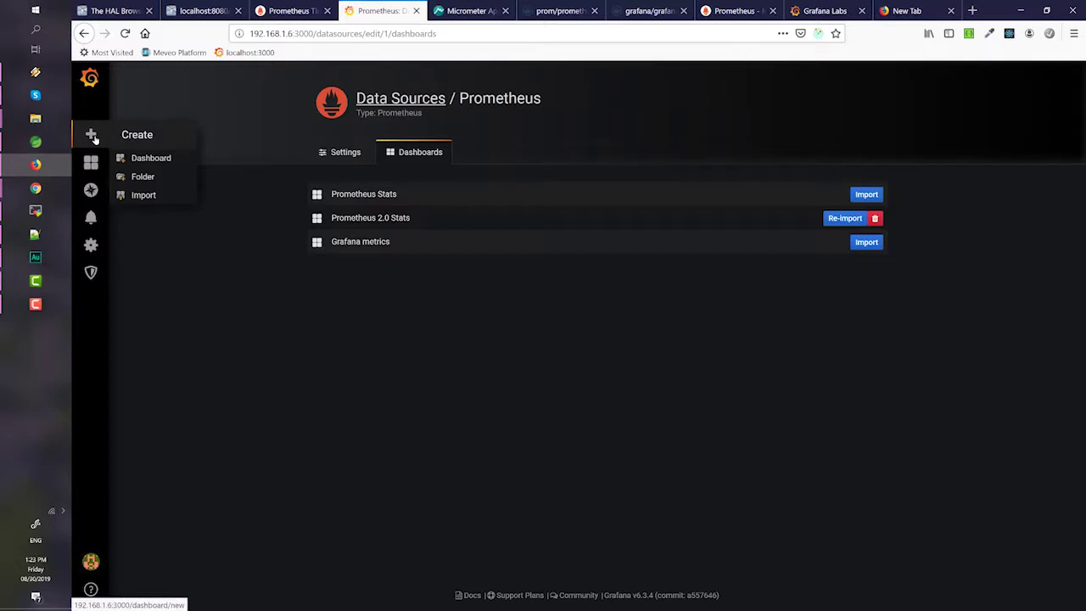
left_click(153, 159)
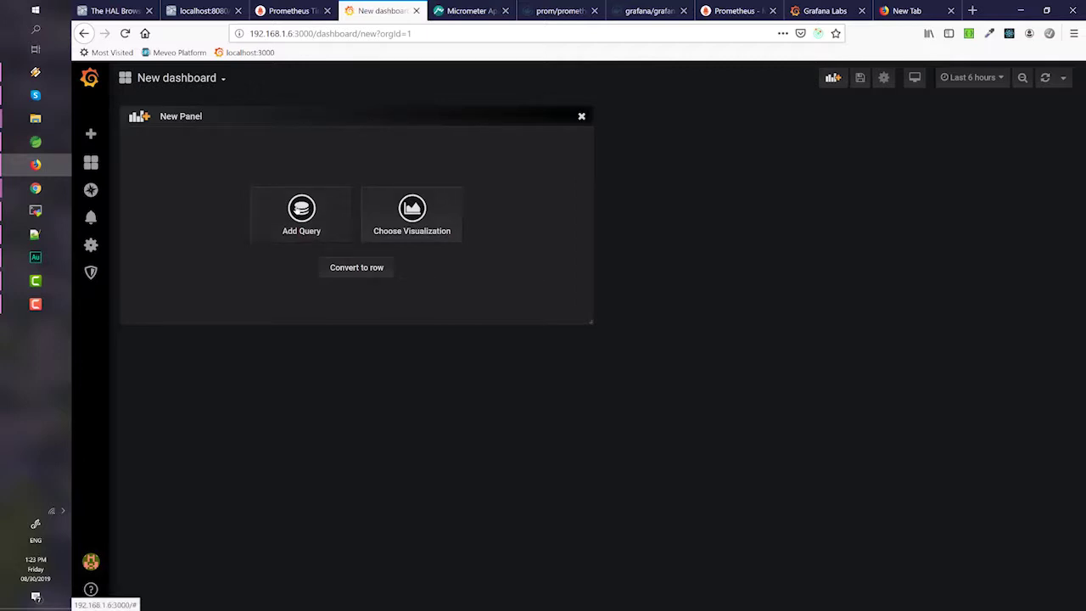
- Add a panel query for system_cpu_usage and set the time range to Last 5 minutes
left_click(299, 211)
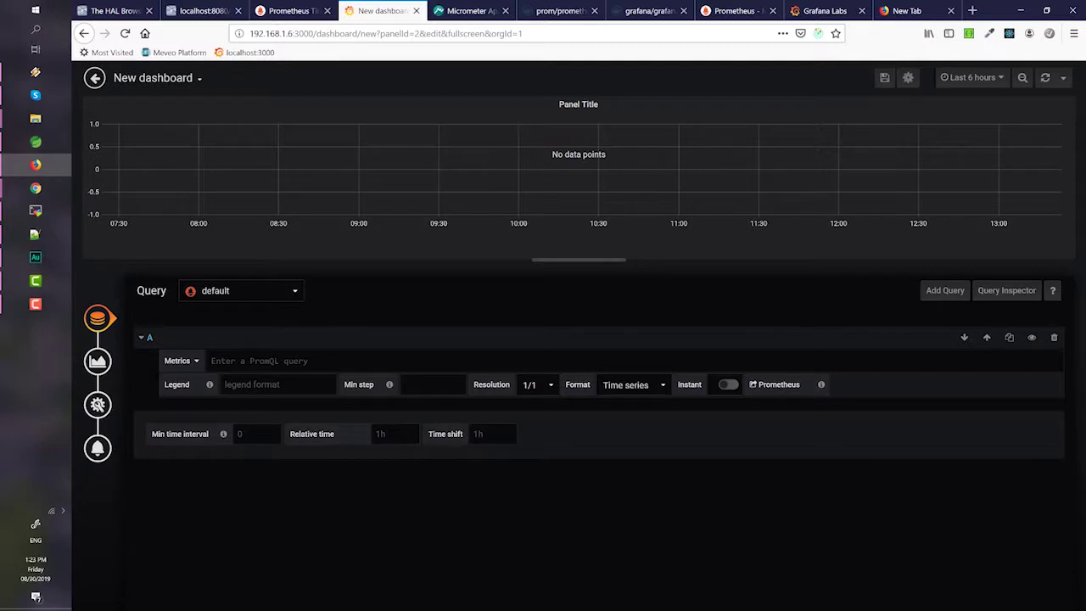
type("system")
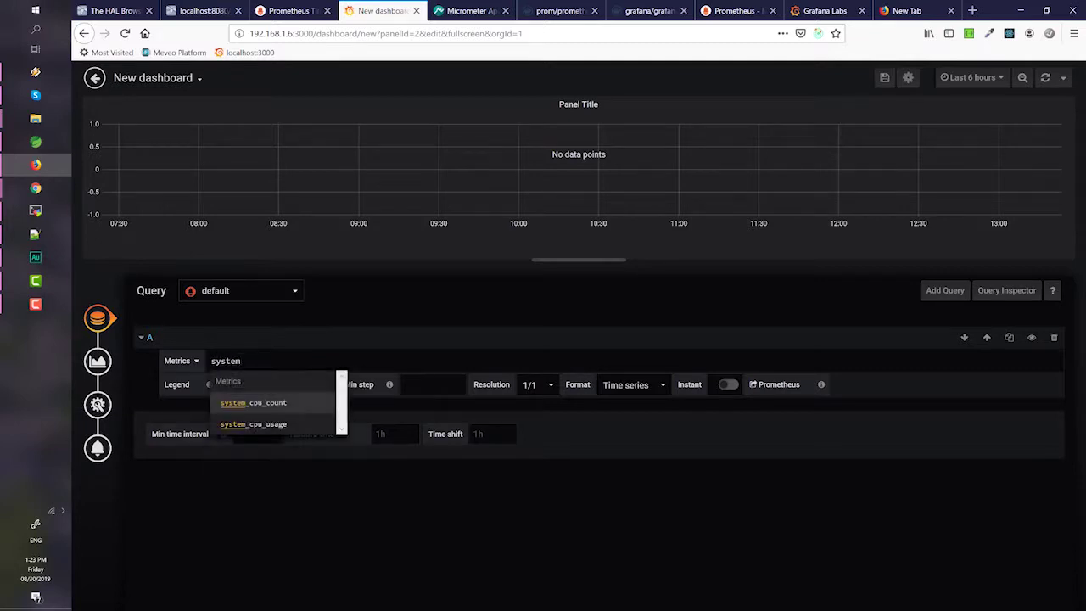
left_click(277, 425)
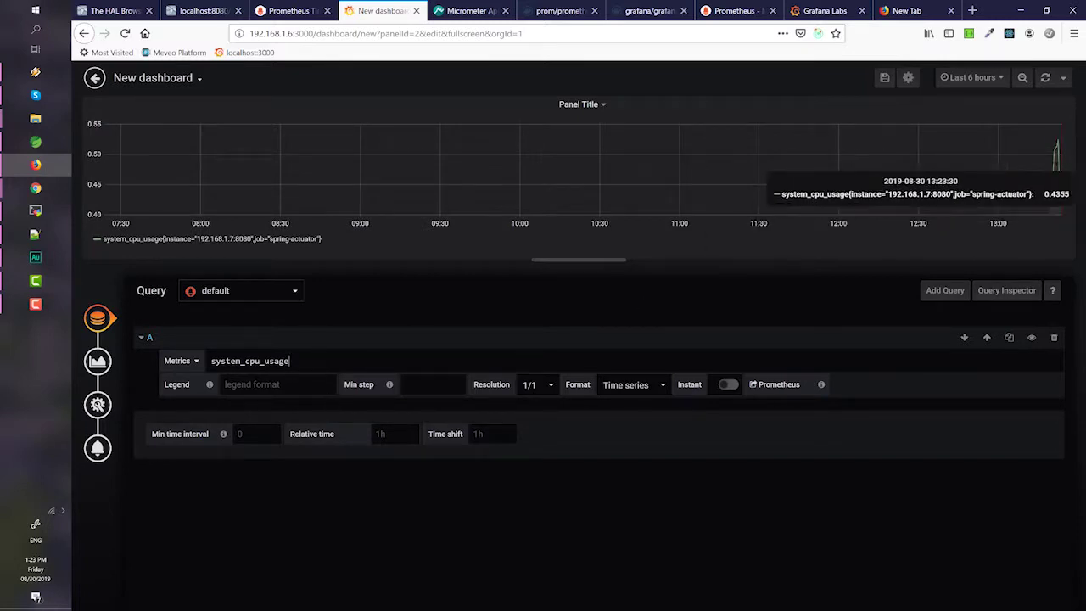
left_click(975, 82)
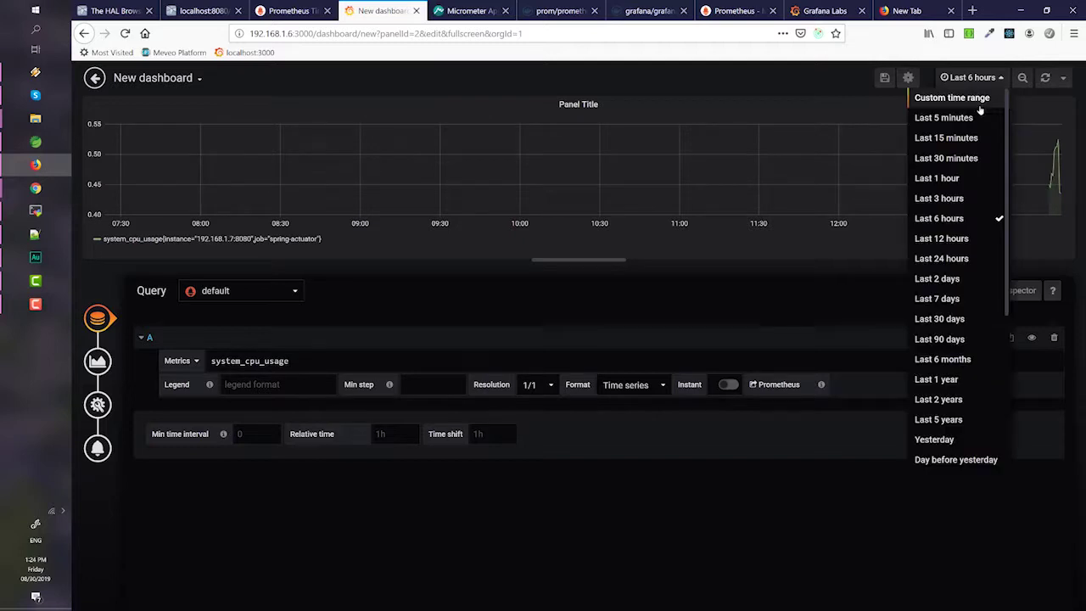
left_click(958, 118)
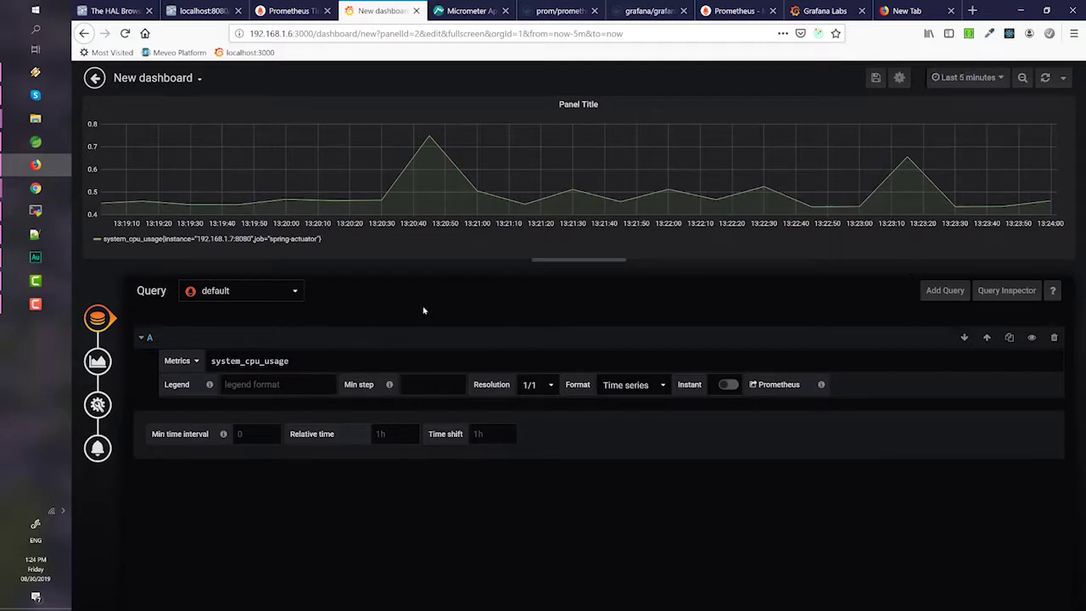
left_click(97, 318)
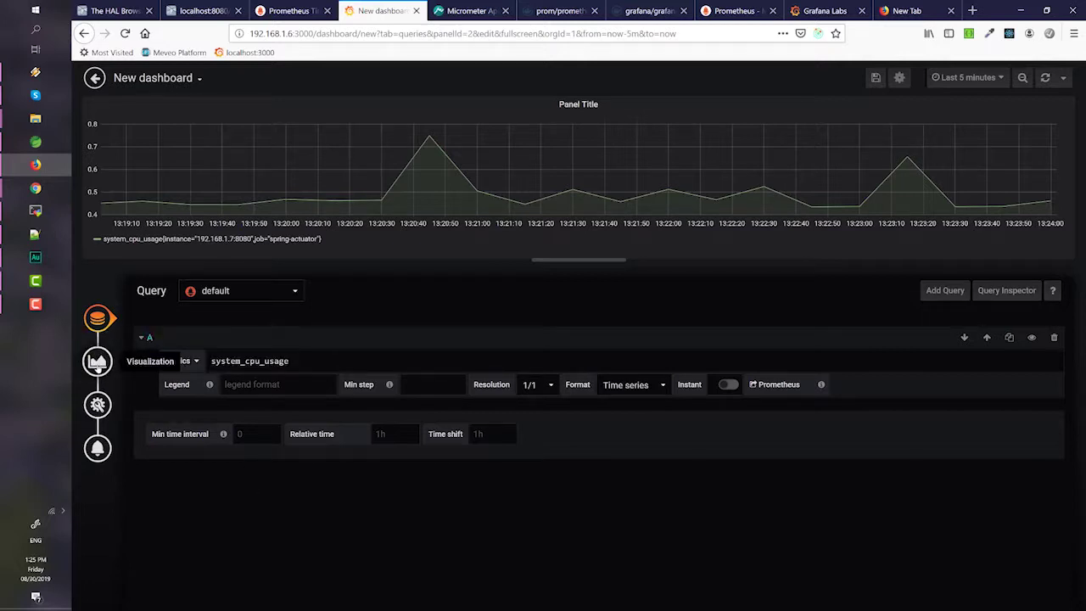
- Keep Graph as the panel's visualization type
left_click(98, 361)
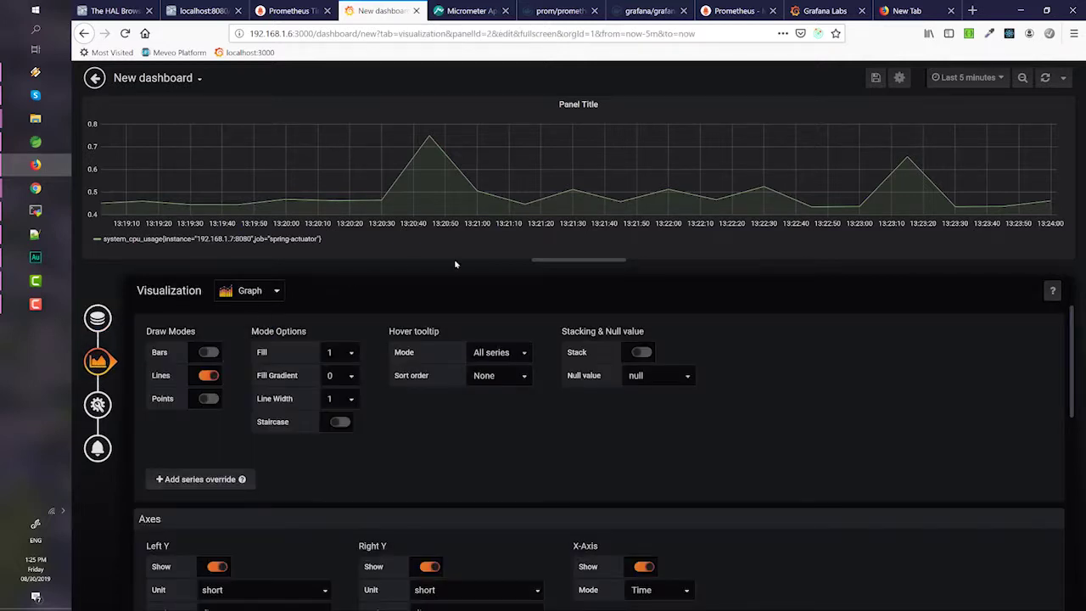
left_click(250, 292)
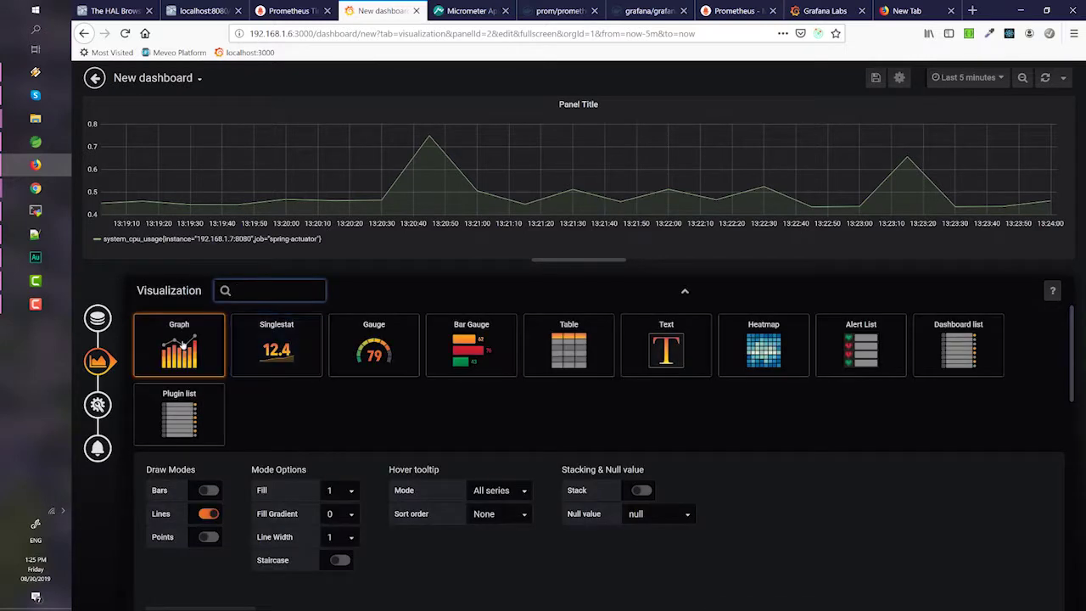
left_click(184, 342)
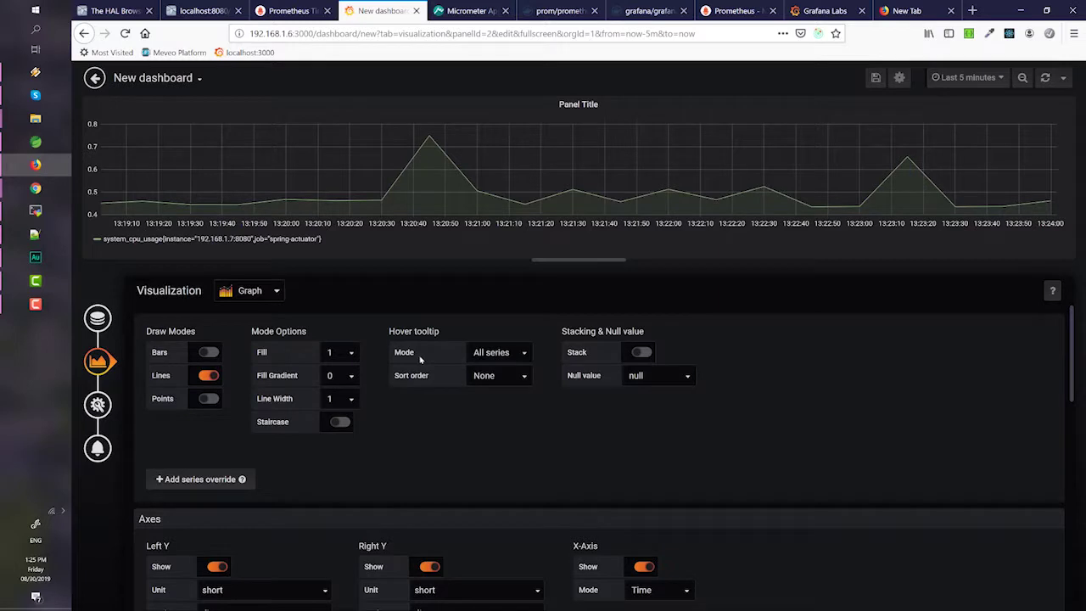
- Retitle the panel 'CPU Usage' and go back to the dashboard
left_click(99, 406)
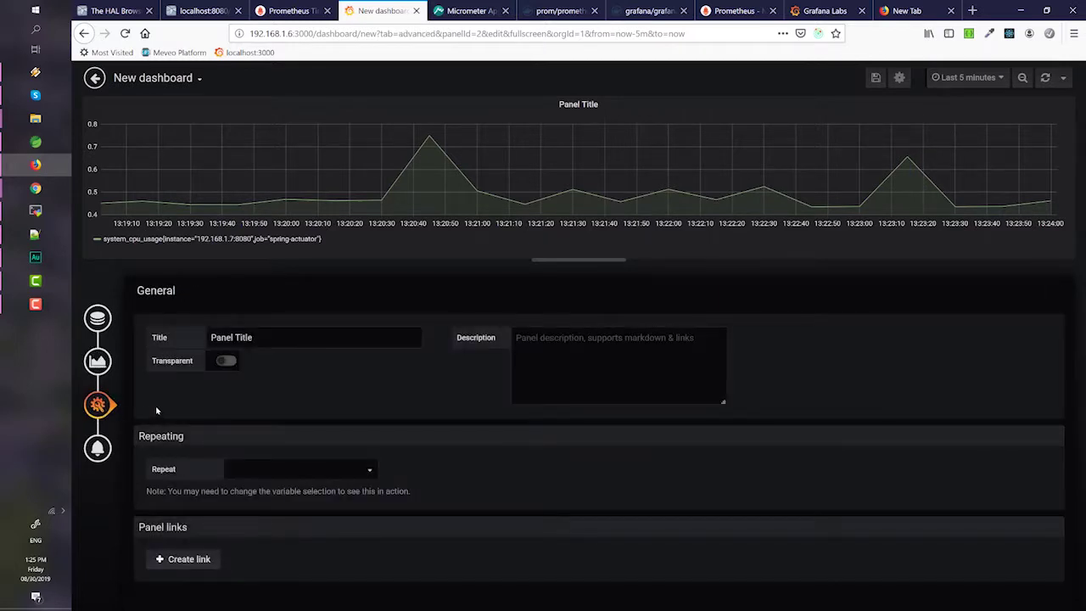
left_click(253, 337)
key("ctrl+a")
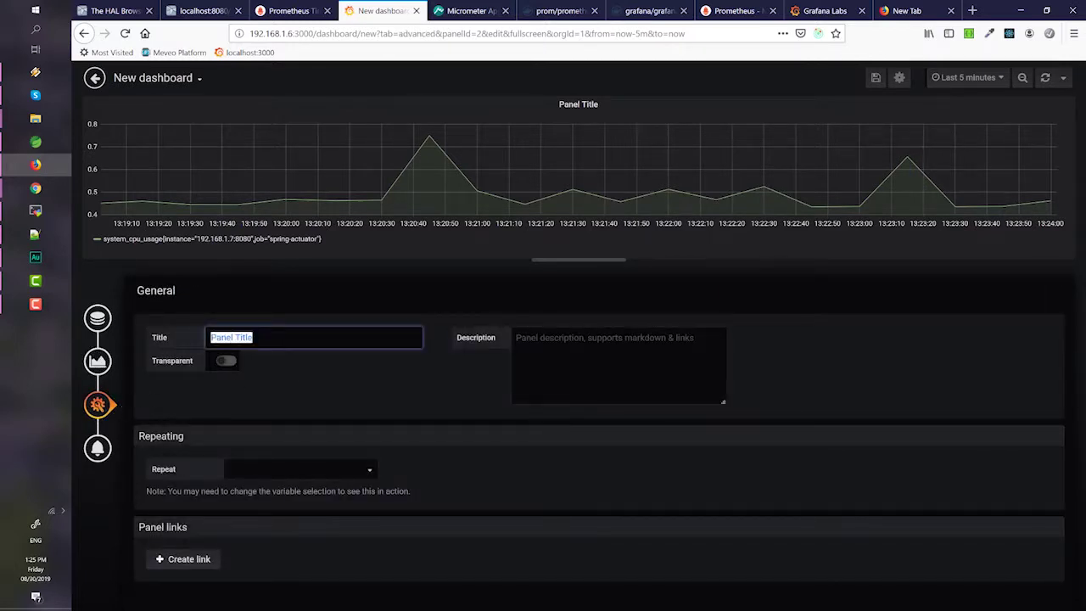
type("CPU Usage")
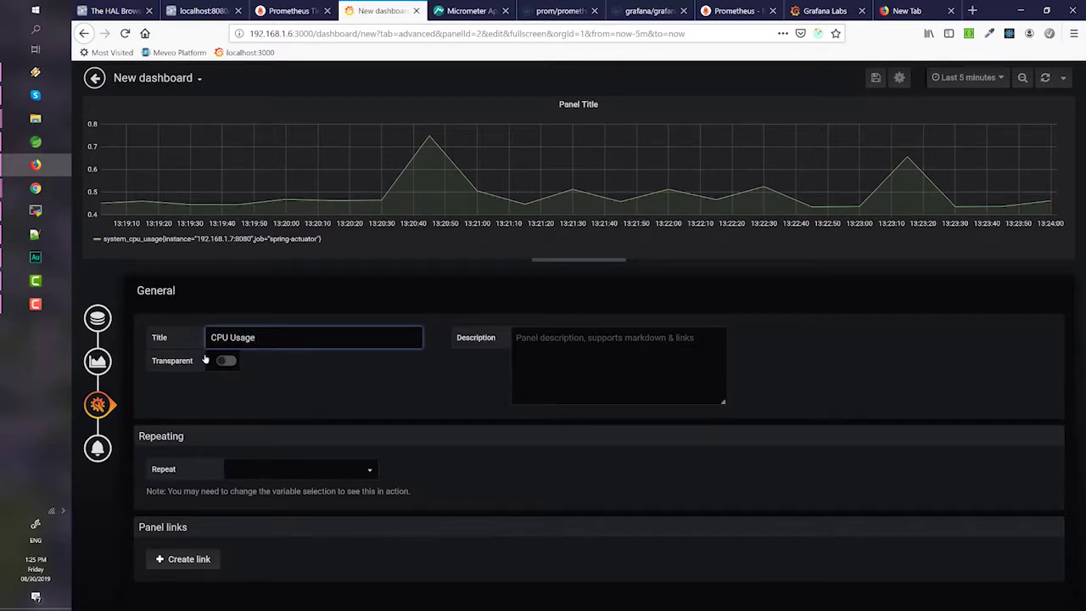
left_click(94, 77)
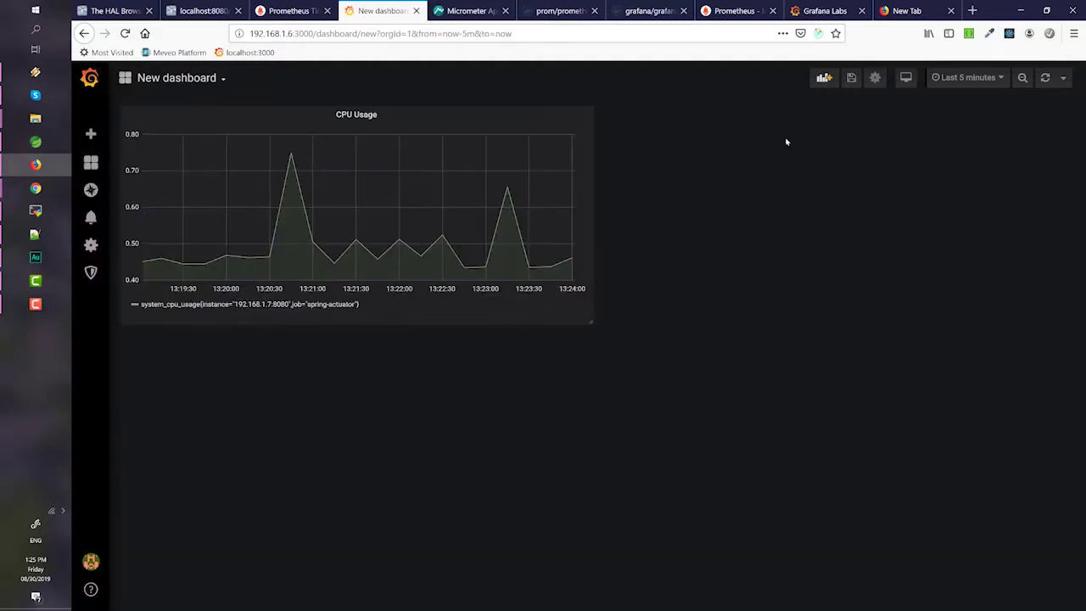
- Add a new panel querying the jvm_memory_used_bytes metric
left_click(821, 79)
left_click(303, 201)
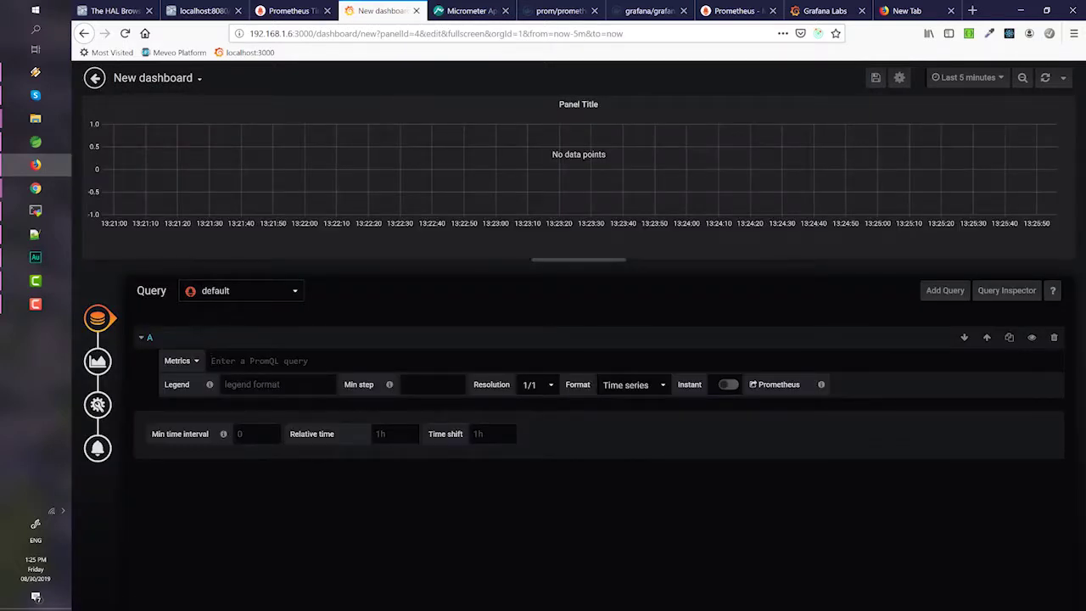
type("memory")
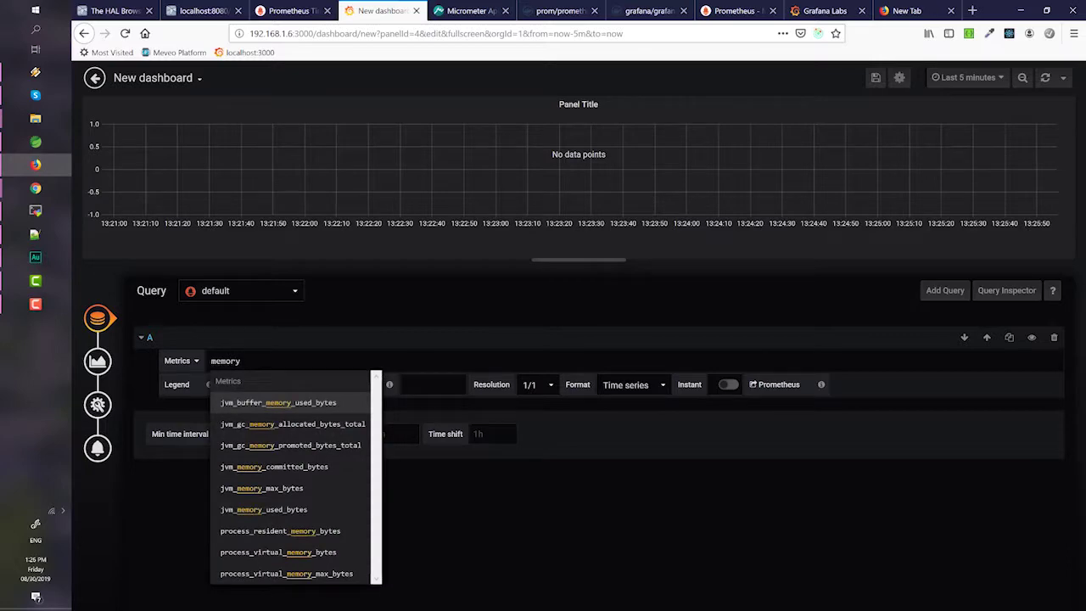
left_click(278, 513)
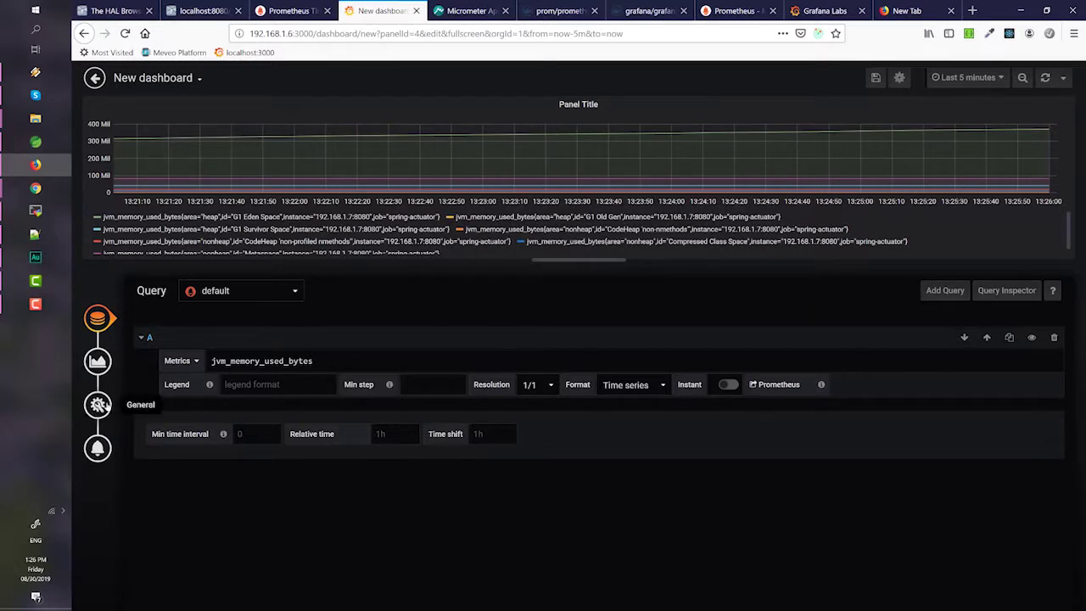
- Title the panel 'Memory Usage' and drag CPU Usage to its right
left_click(98, 362)
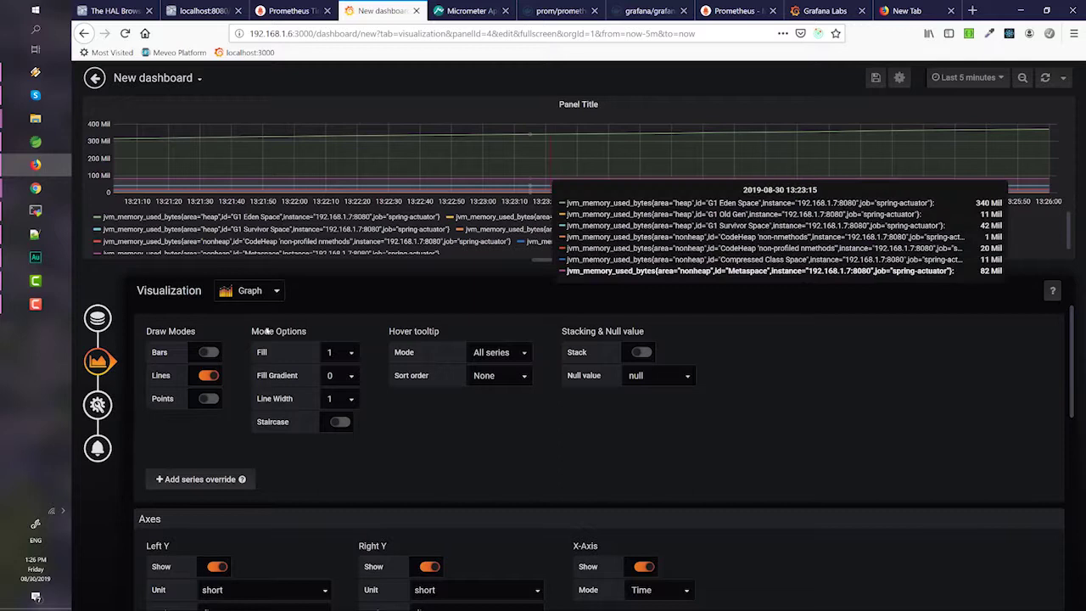
left_click(97, 405)
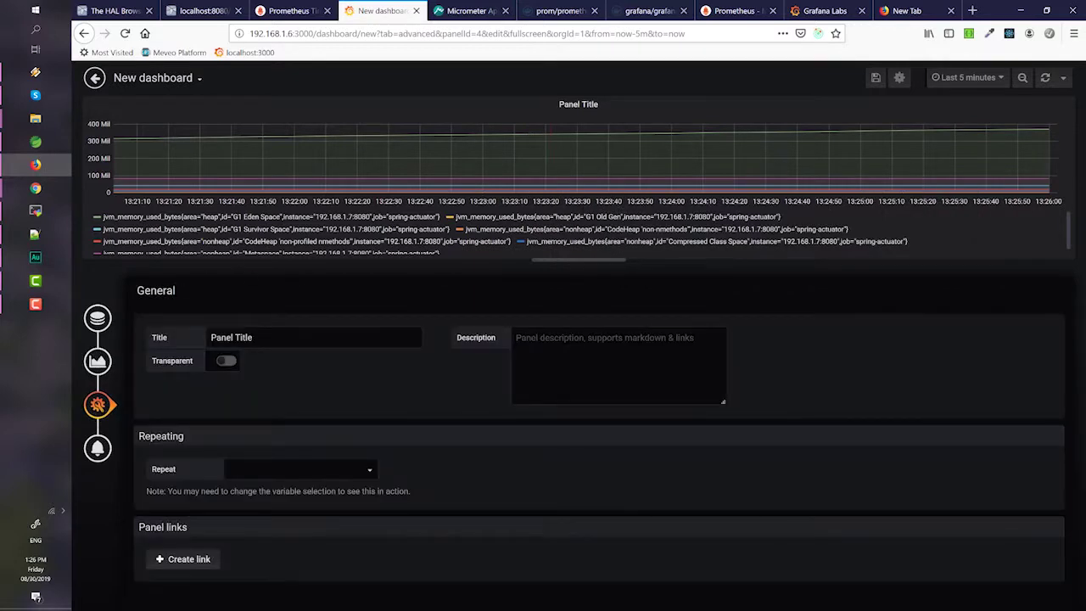
left_click(174, 336)
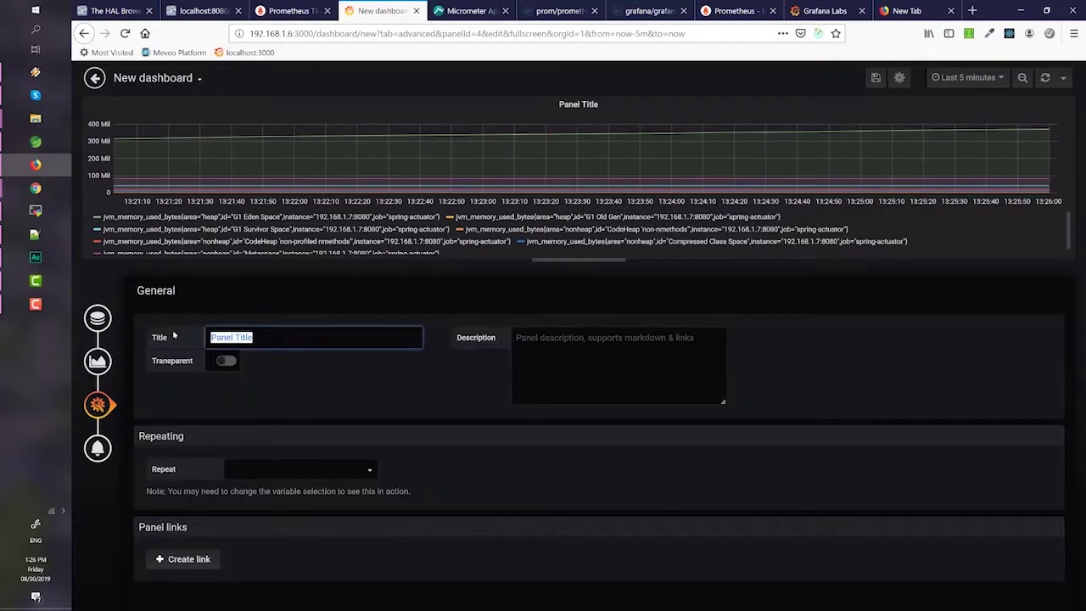
type("C")
type("emory Usage")
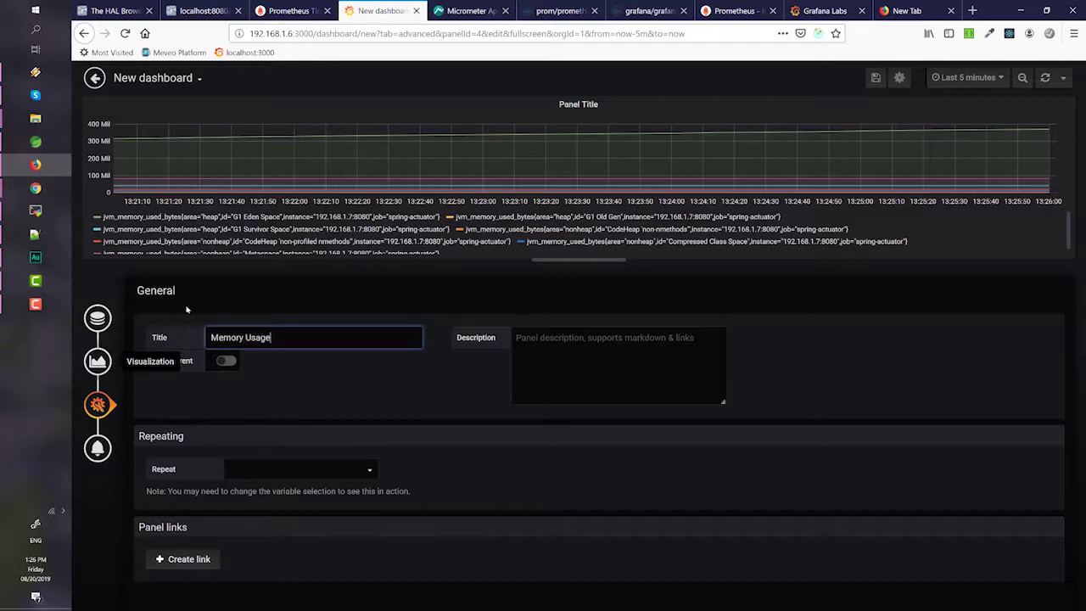
key("Escape")
key("Escape")
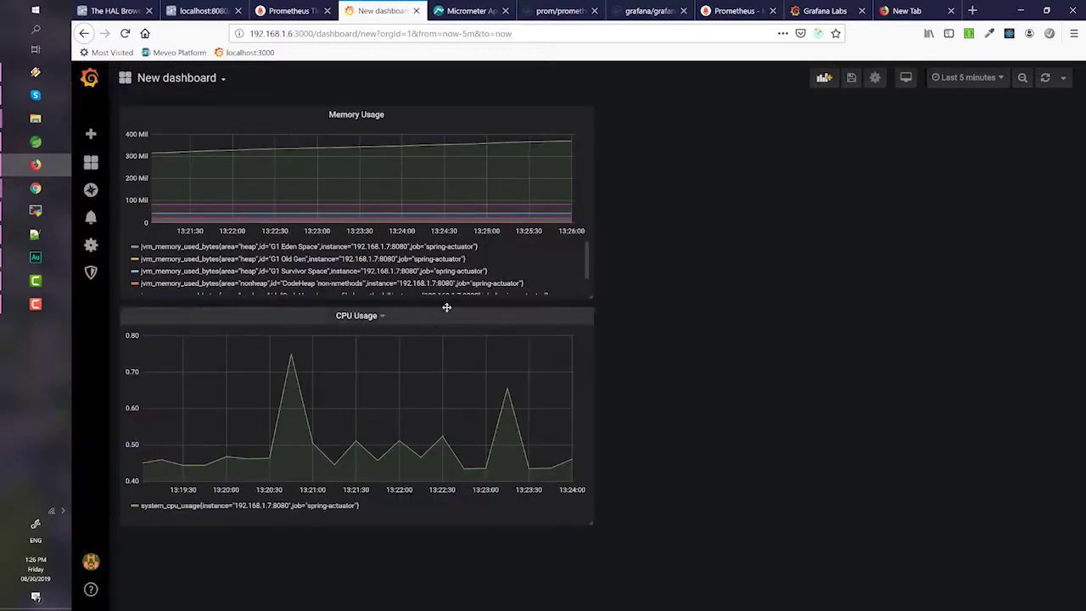
left_click_drag(446, 307, 883, 191)
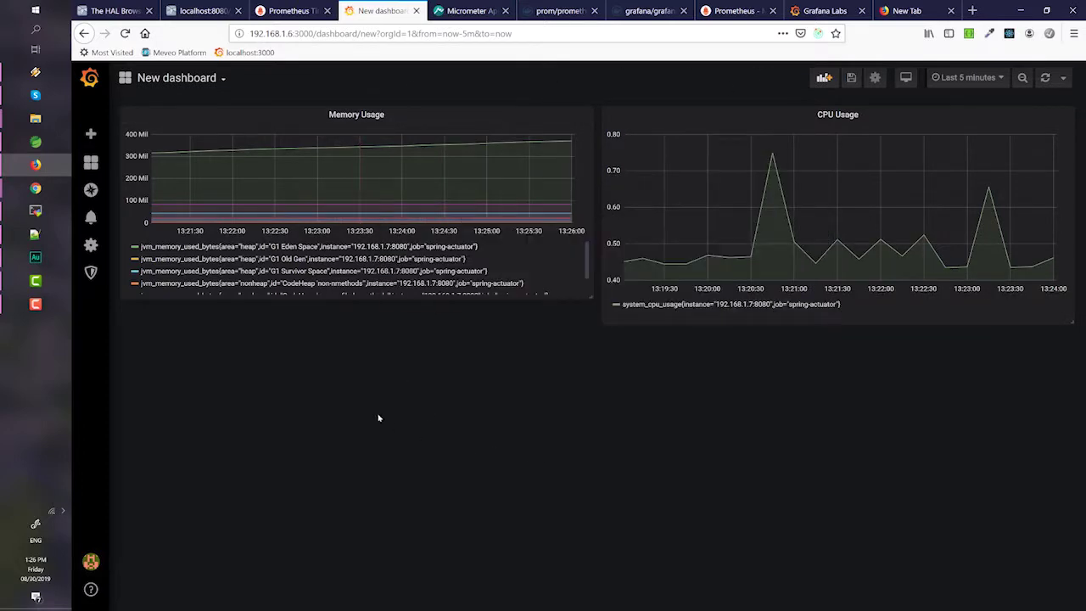
- Add another panel querying http_server_requests_seconds_count
left_click(824, 78)
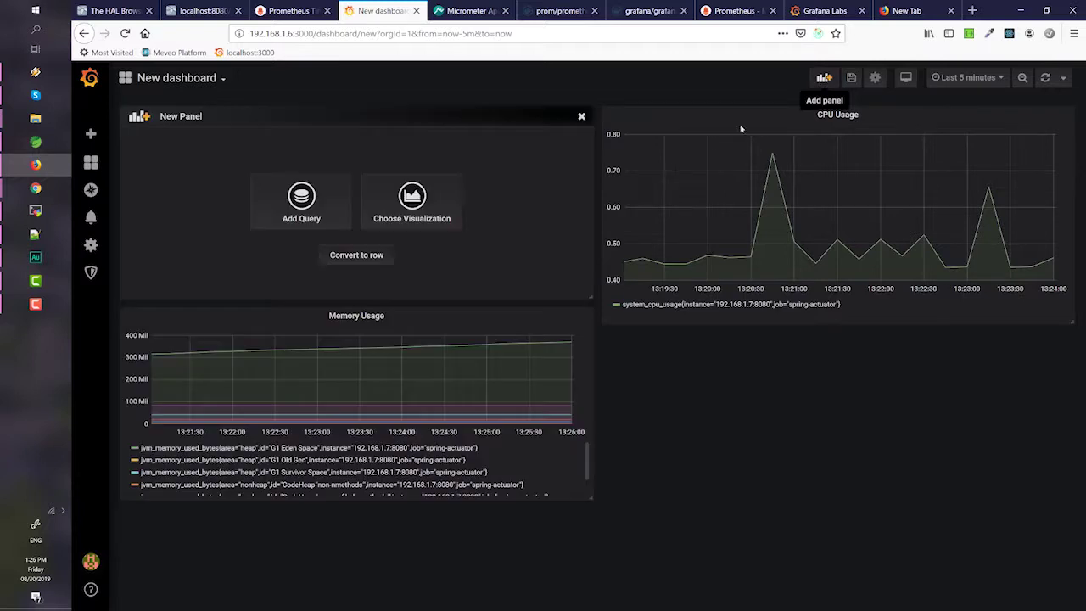
left_click(335, 229)
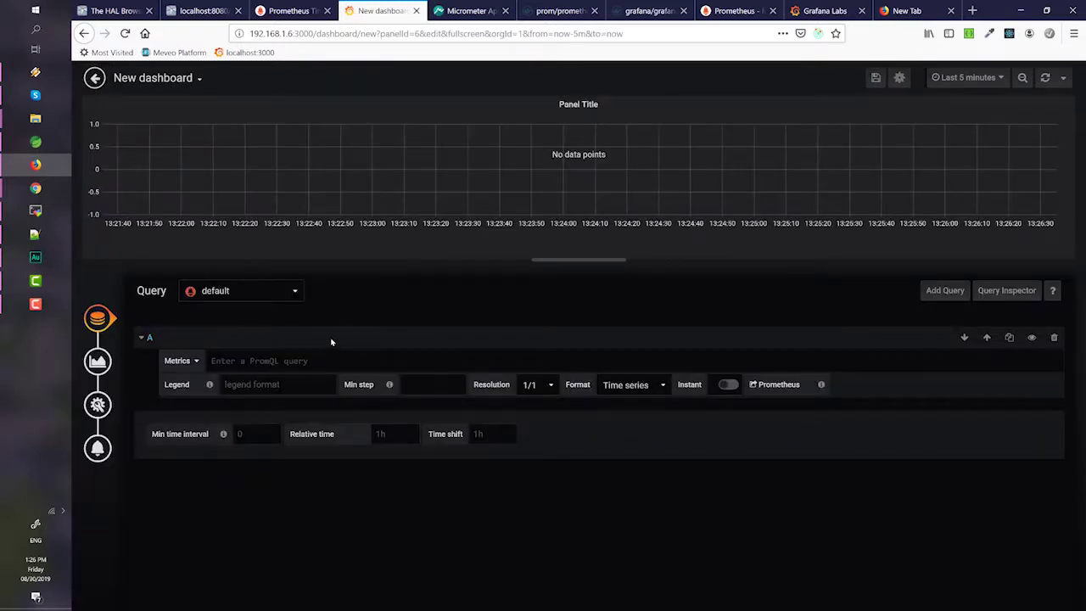
type("http")
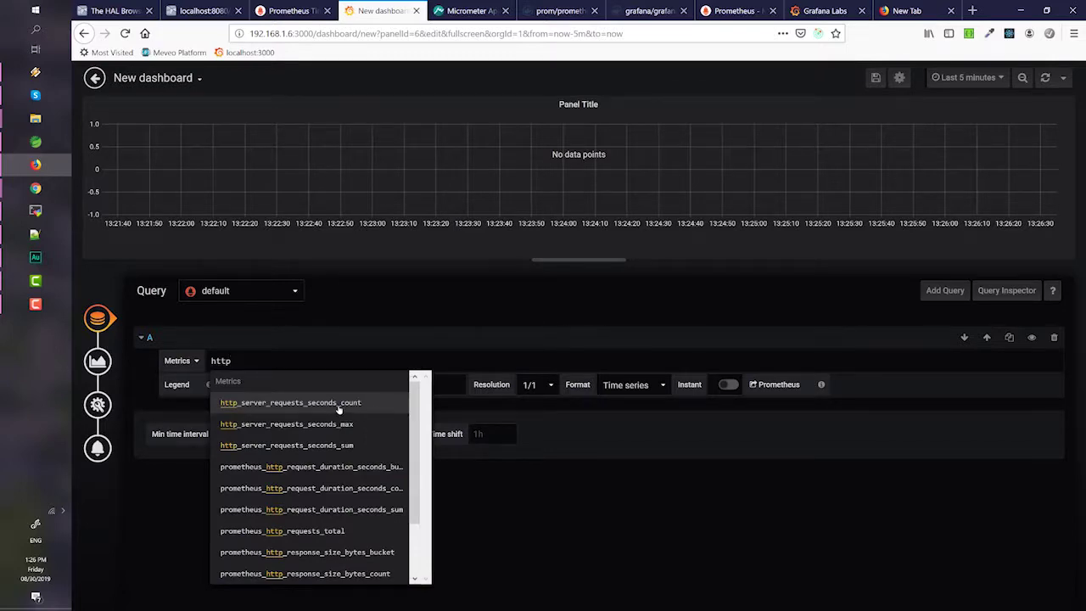
left_click(342, 406)
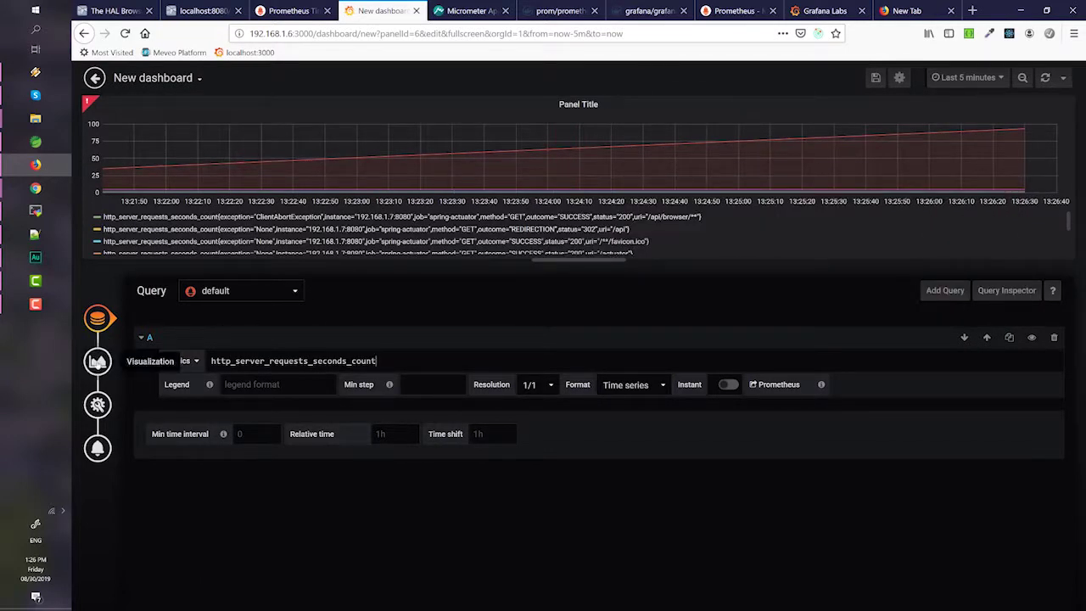
- Switch the panel's visualization to Bar Gauge after trying Singlestat and Gauge
left_click(99, 362)
left_click(240, 293)
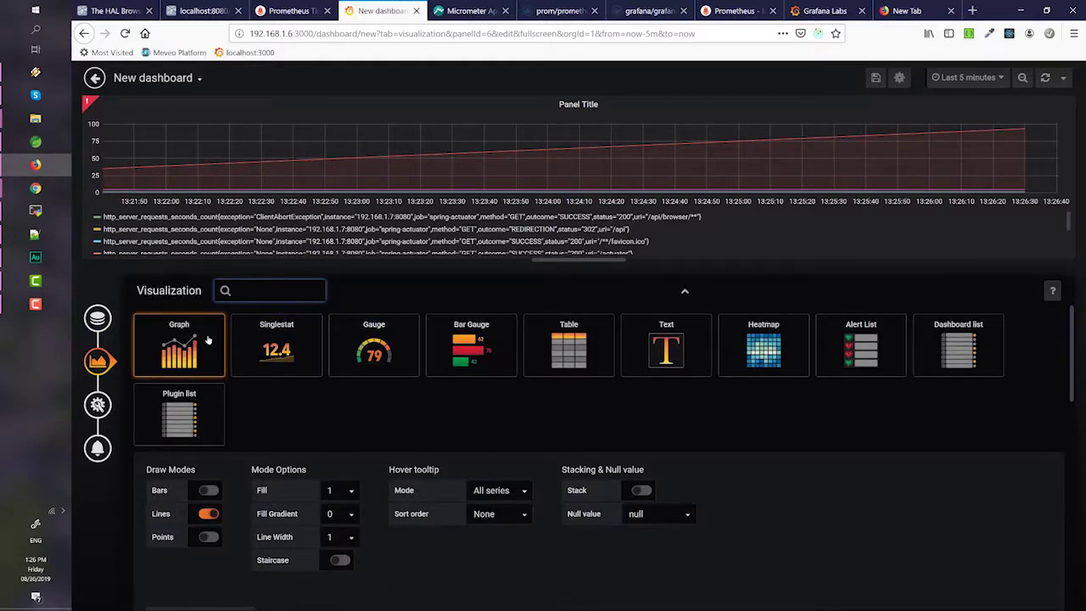
left_click(257, 361)
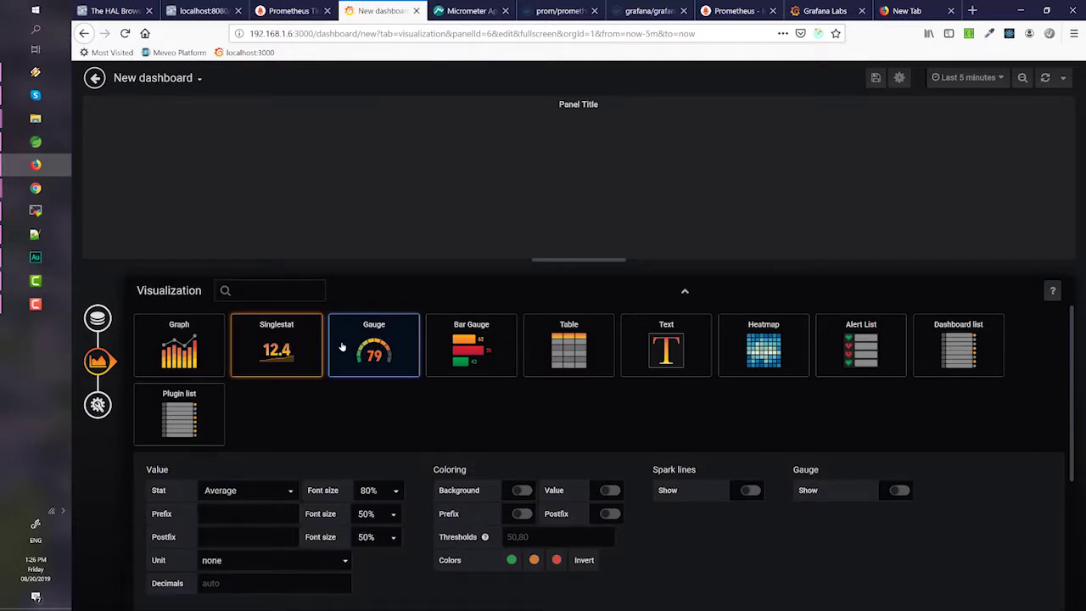
left_click(342, 346)
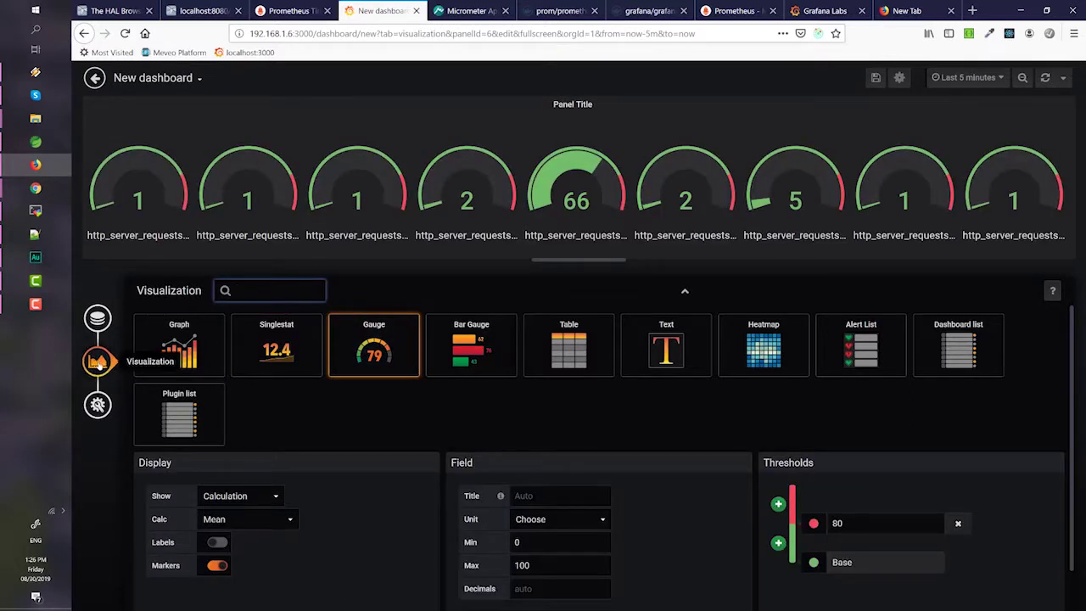
left_click(479, 350)
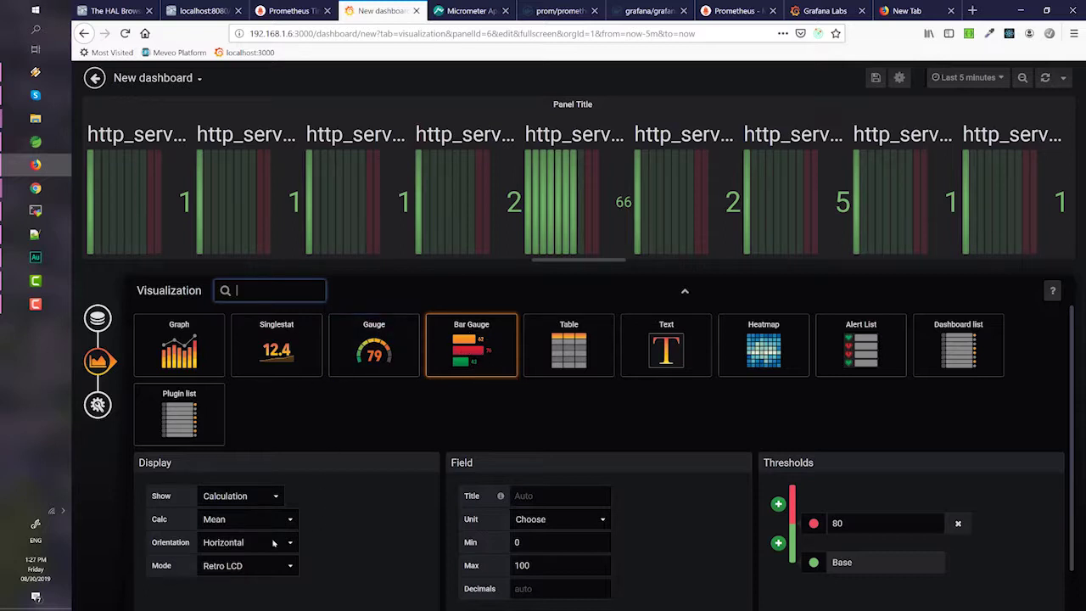
- Set the bar gauge Orientation to Horizontal and Mode to Gradient
left_click(246, 542)
left_click(240, 582)
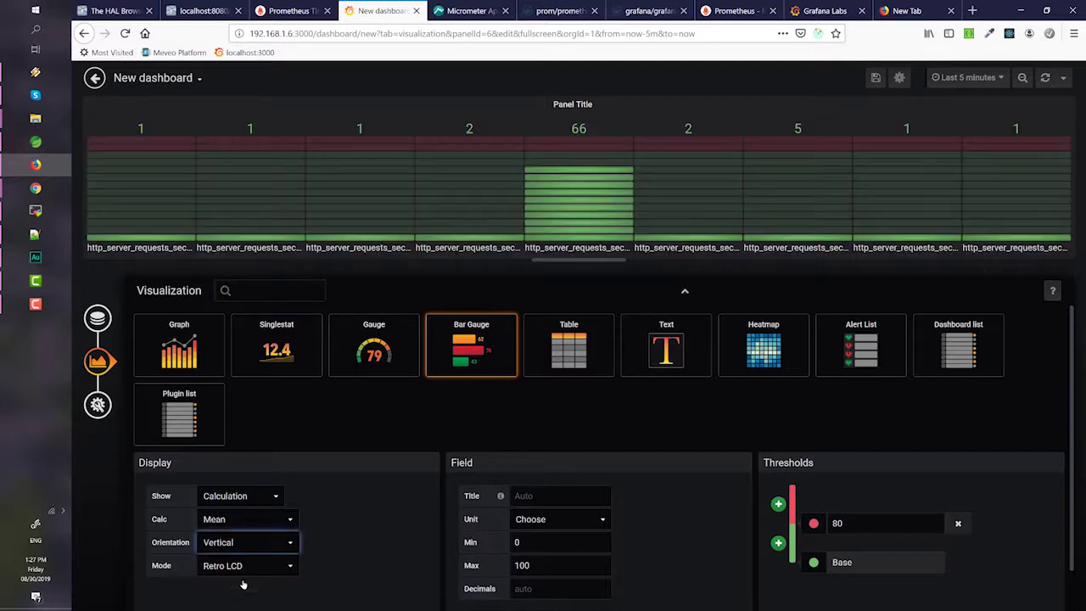
left_click(248, 550)
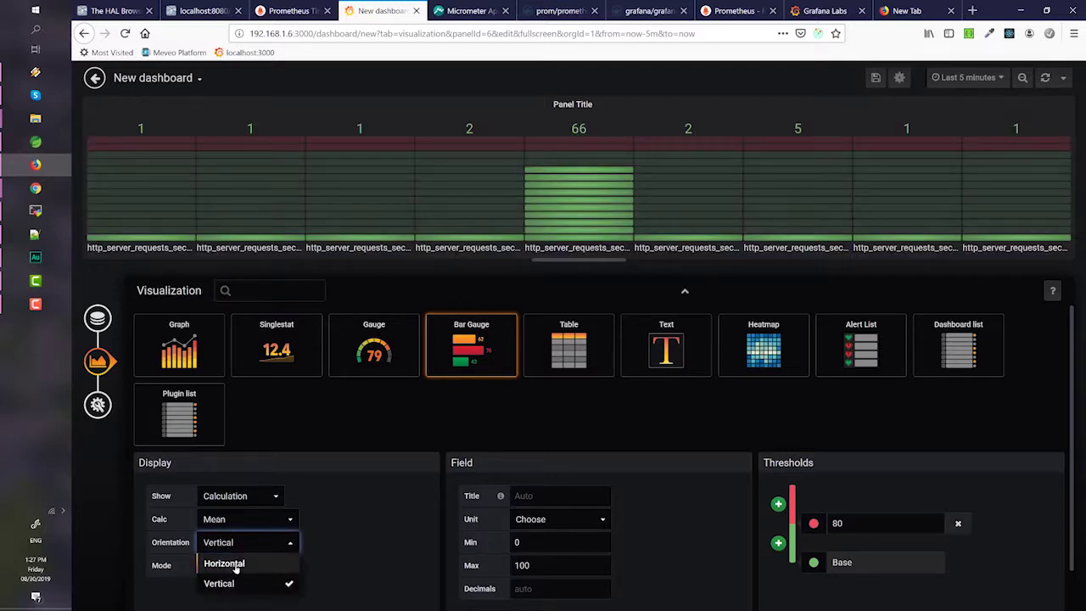
left_click(274, 560)
left_click(236, 571)
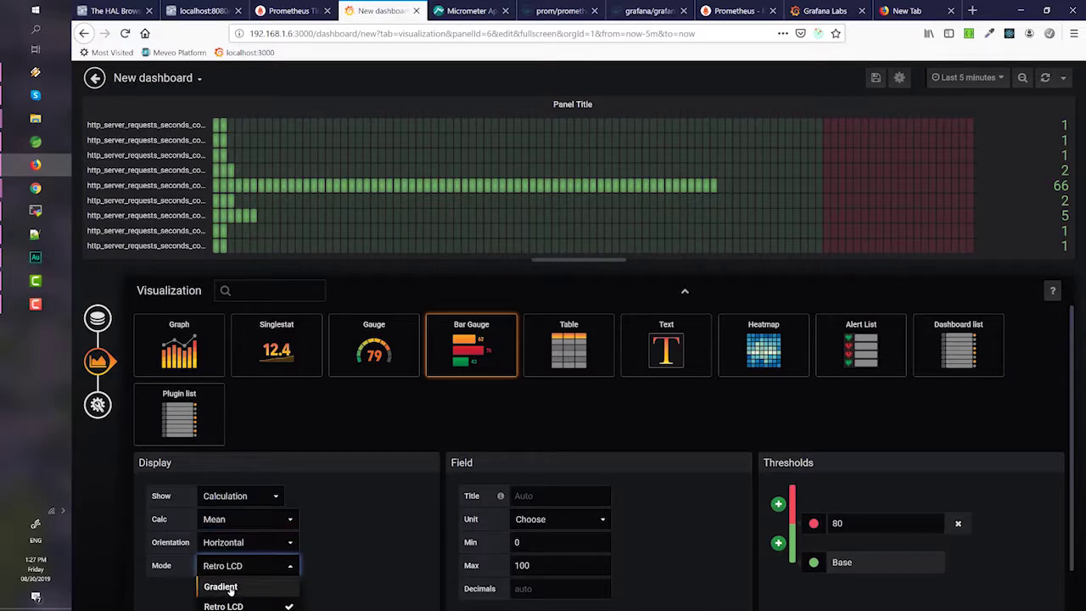
left_click(235, 585)
scroll(331, 543, "down", 1)
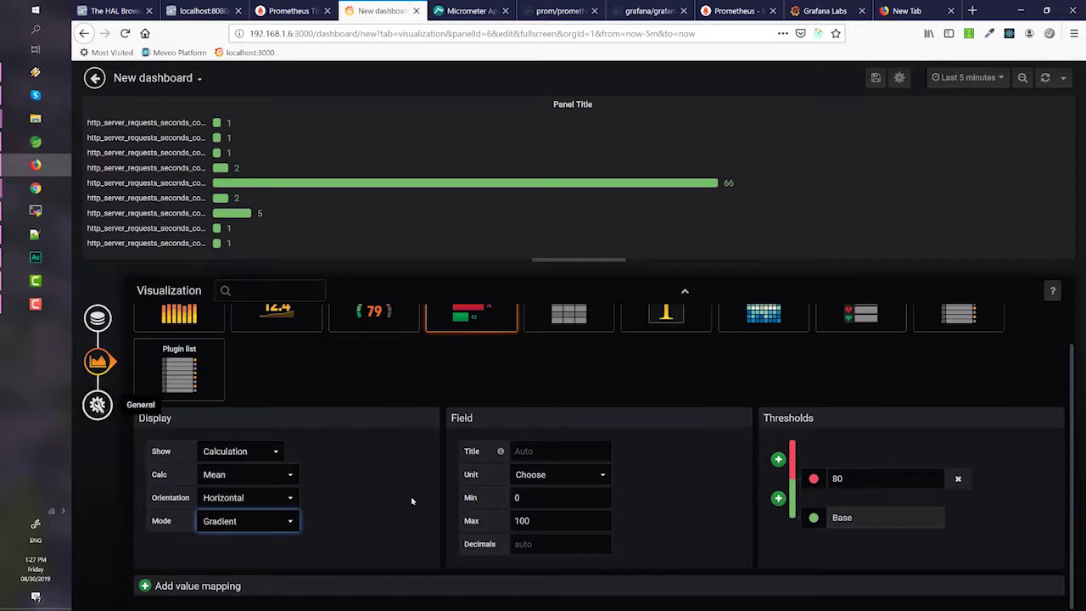
scroll(424, 462, "up", 1)
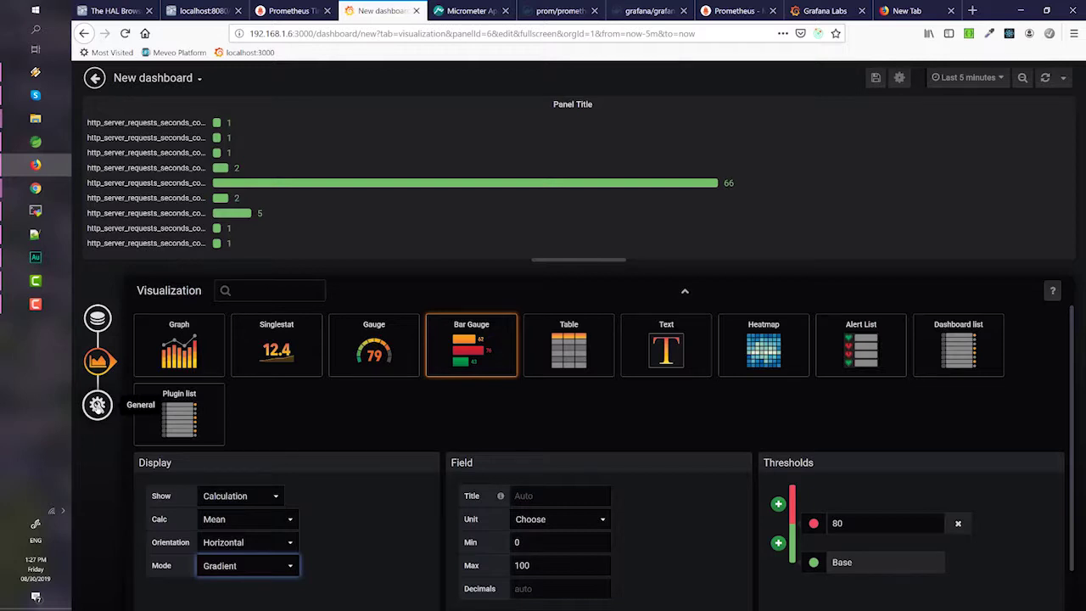
left_click(97, 405)
- Retitle the bar gauge 'HTTP Request' and drag it beneath the Memory Usage and CPU Usage graphs
triple_click(231, 336)
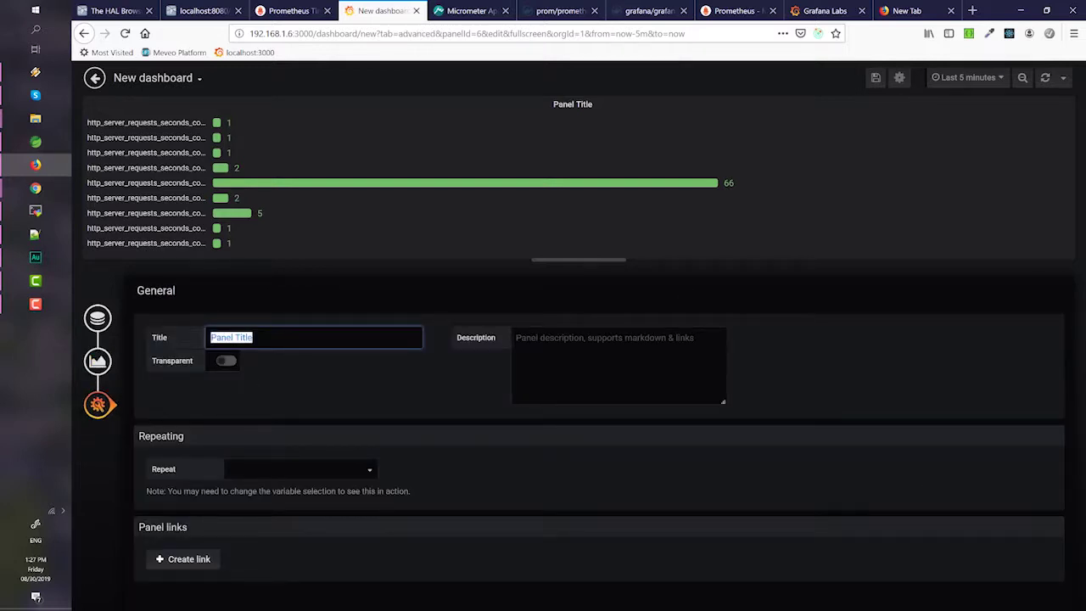
type("HTTP Request")
key("Escape")
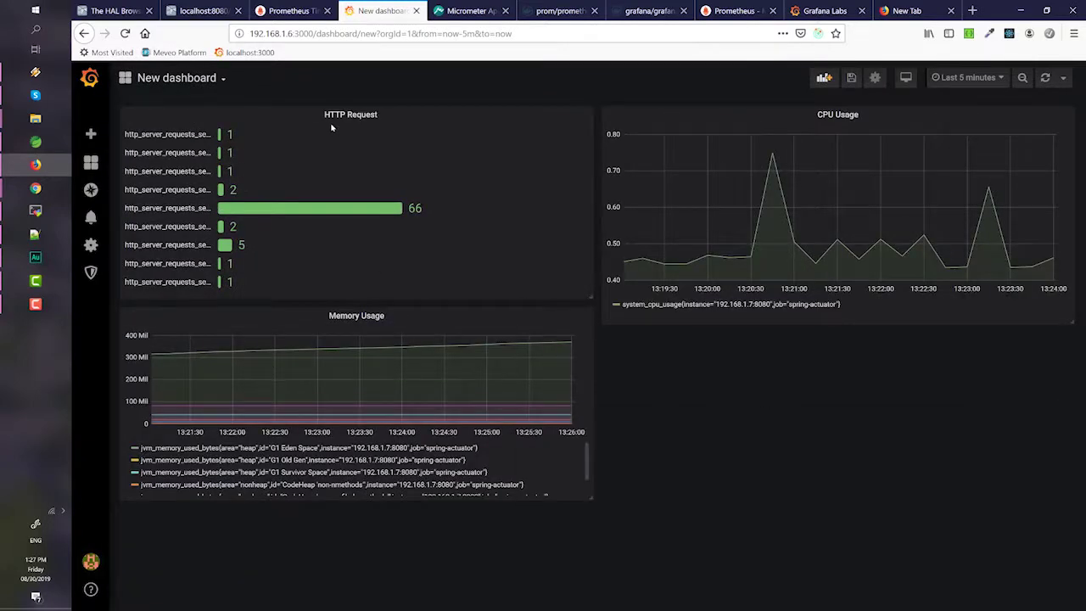
left_click_drag(327, 117, 568, 356)
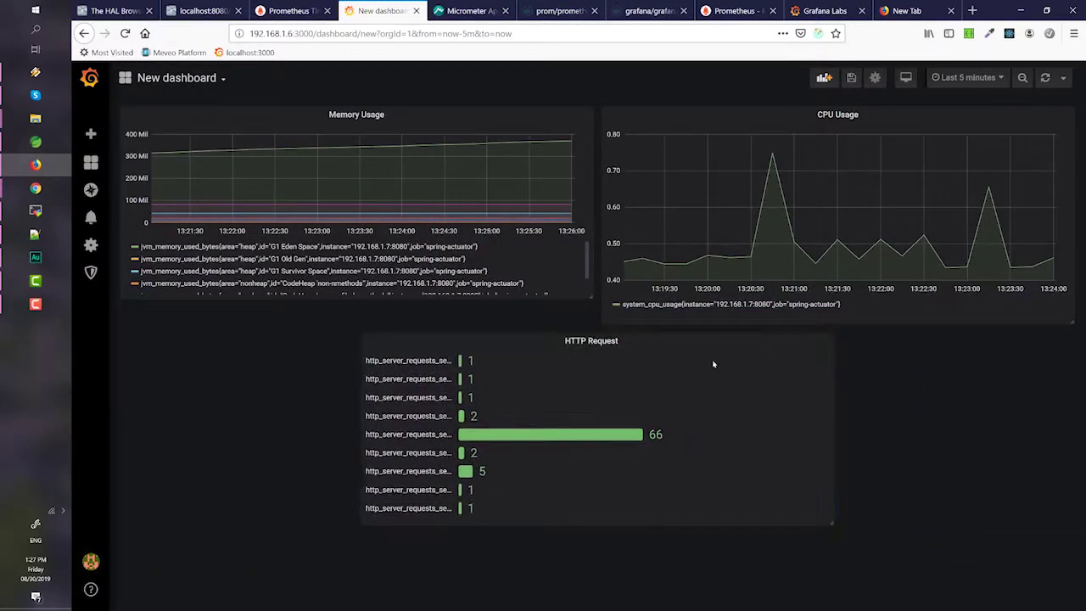